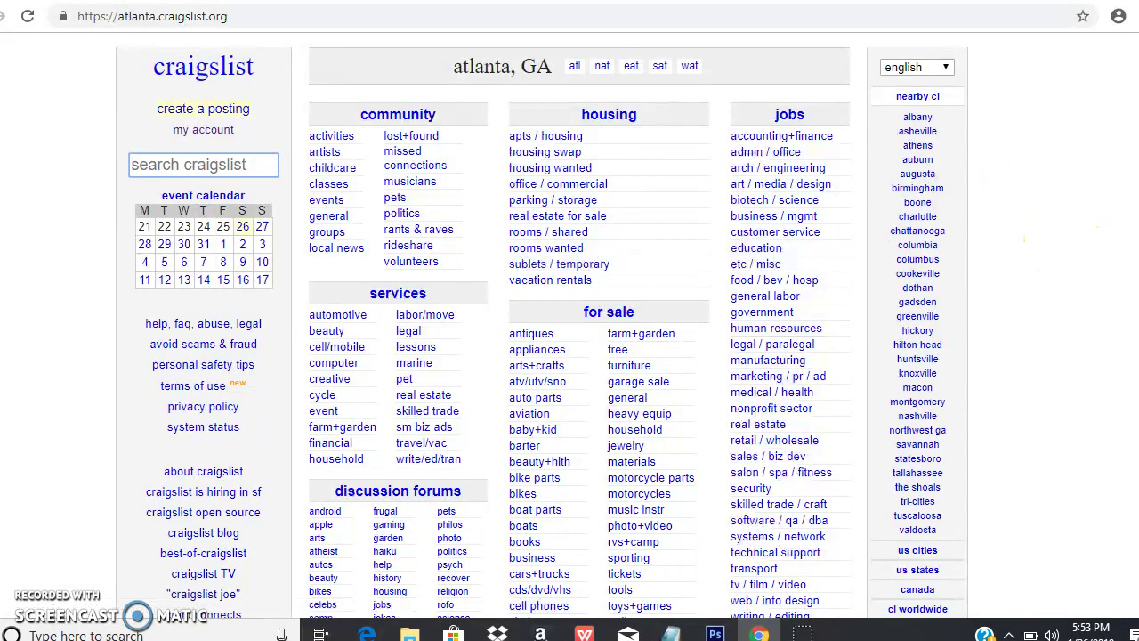
Browse the Craigslist Atlanta home page down to the for-sale categories
scroll(546, 325, down, 2)
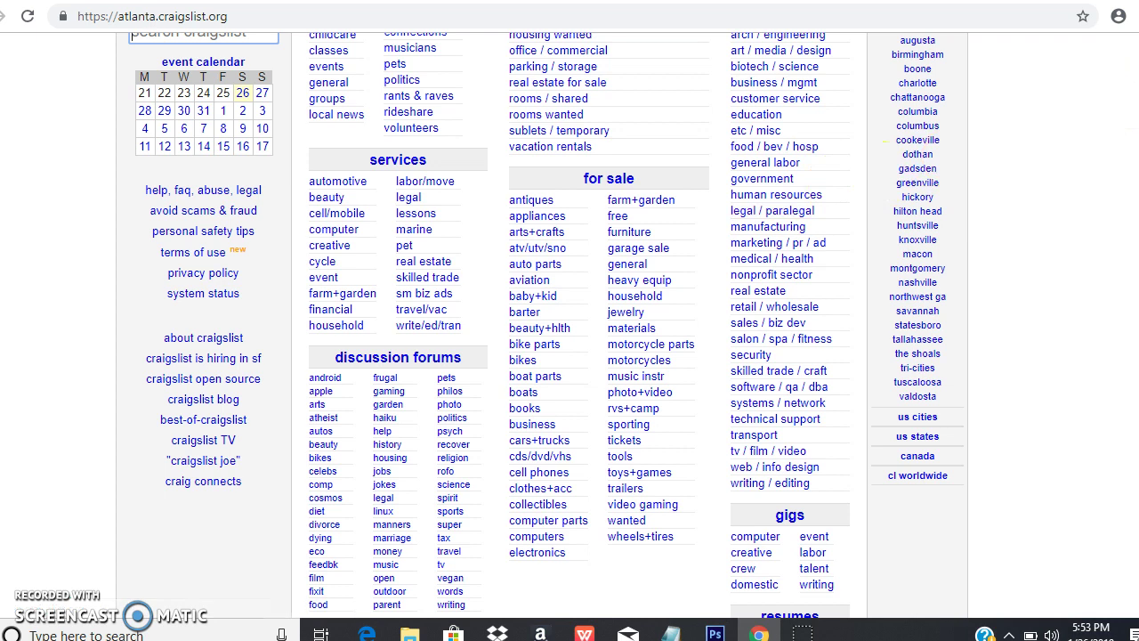
scroll(570, 321, up, 2)
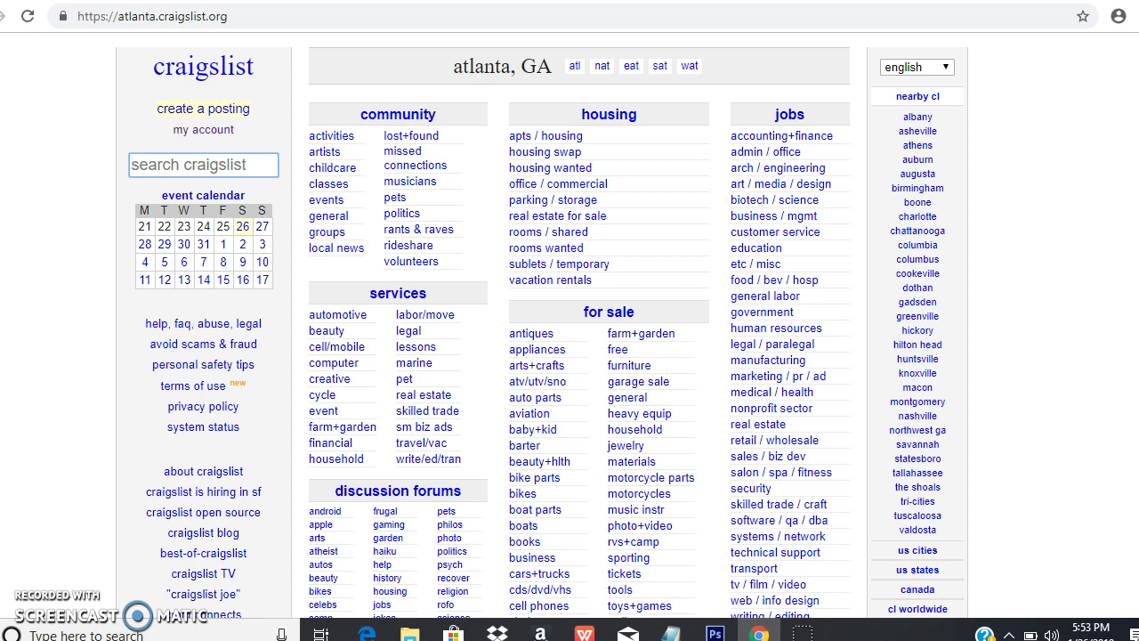
scroll(569, 320, down, 3)
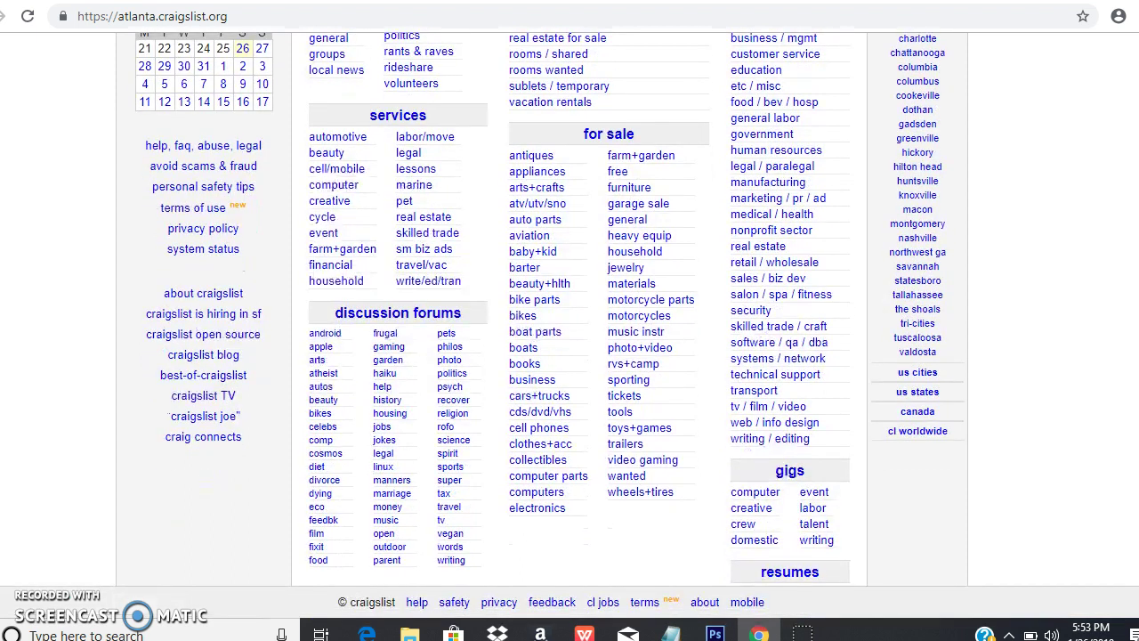
scroll(569, 321, up, 2)
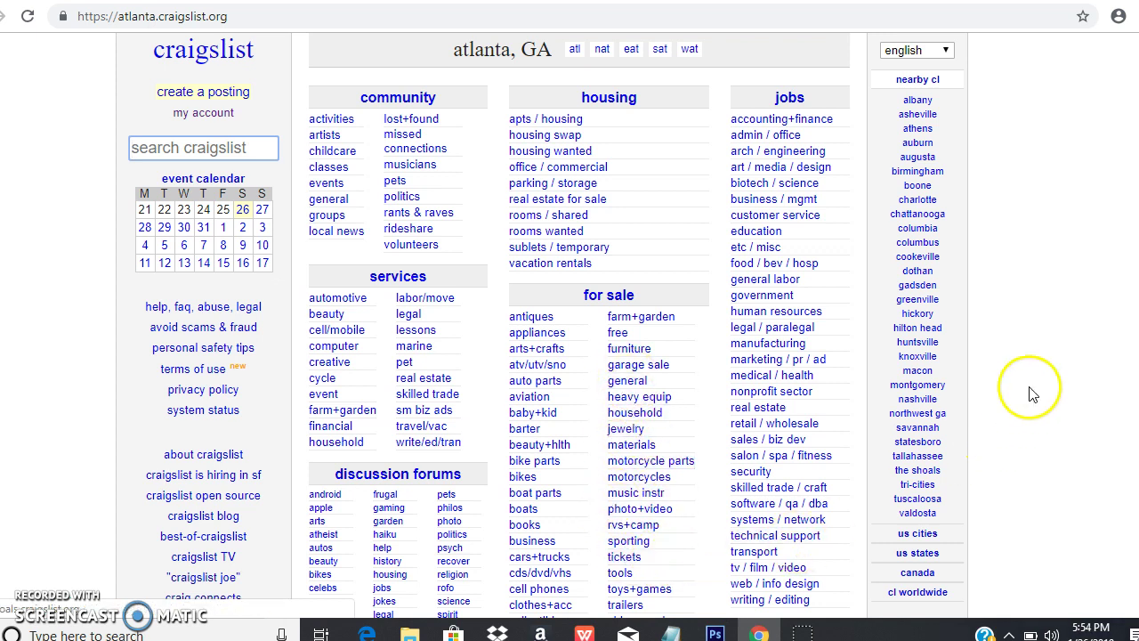
scroll(570, 321, down, 3)
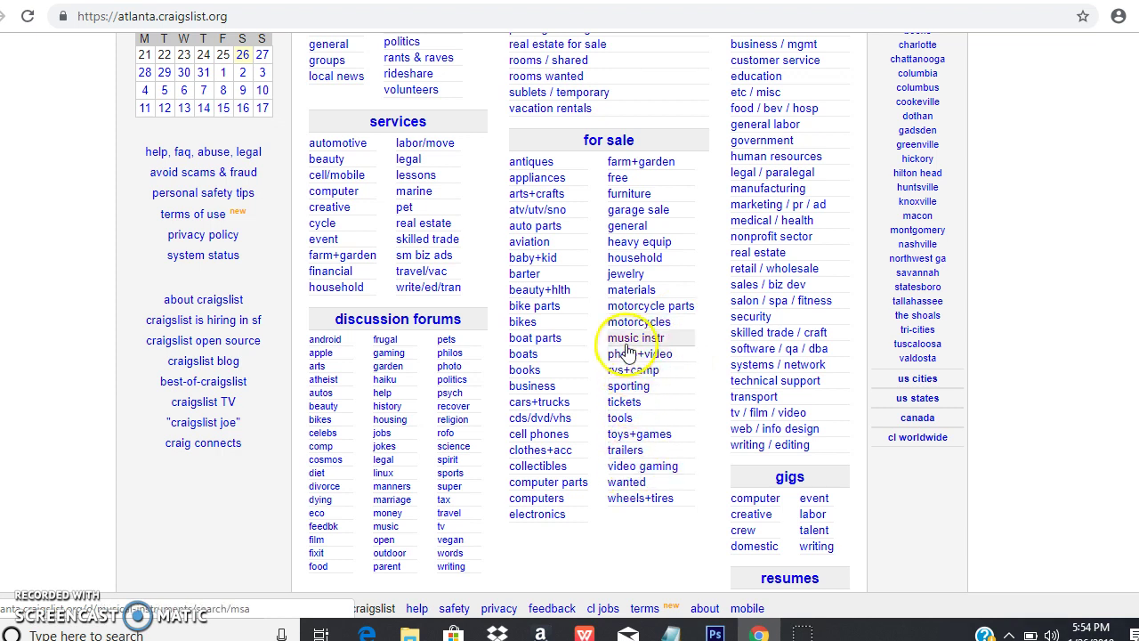
click(571, 302)
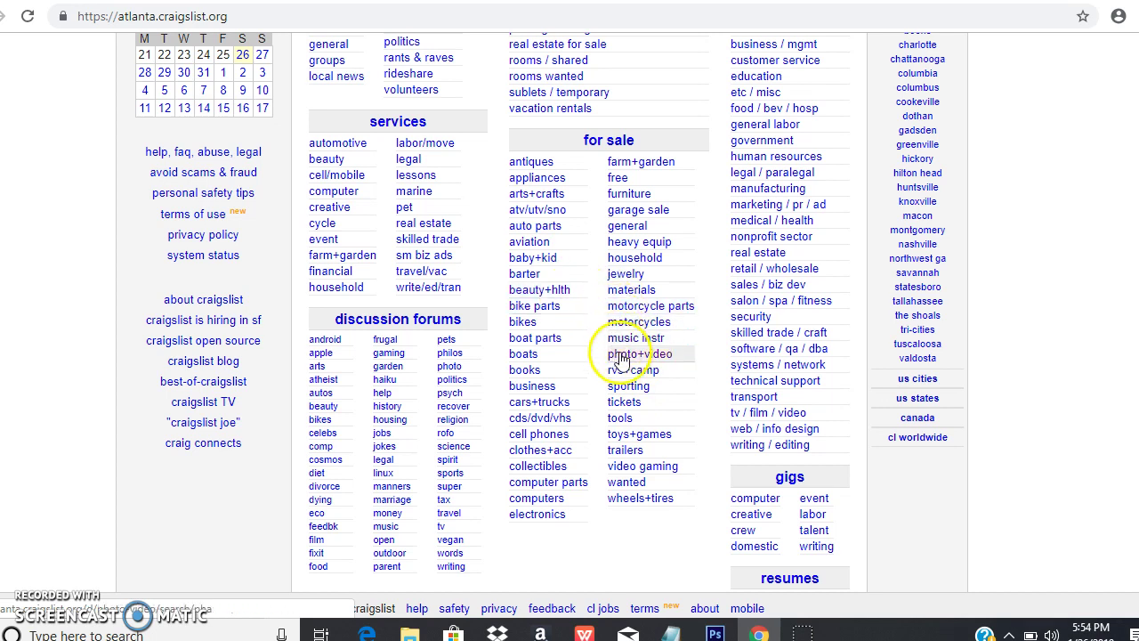
Open the for-sale 'wanted' category and scroll through its 3000 posts
click(622, 485)
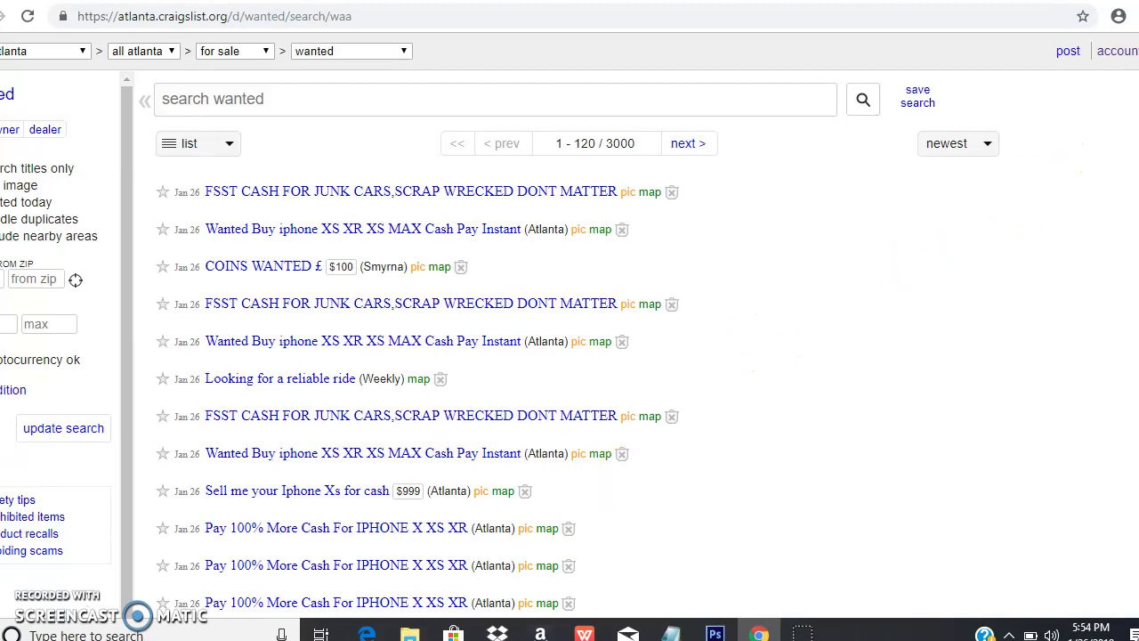
scroll(742, 183, down, 3)
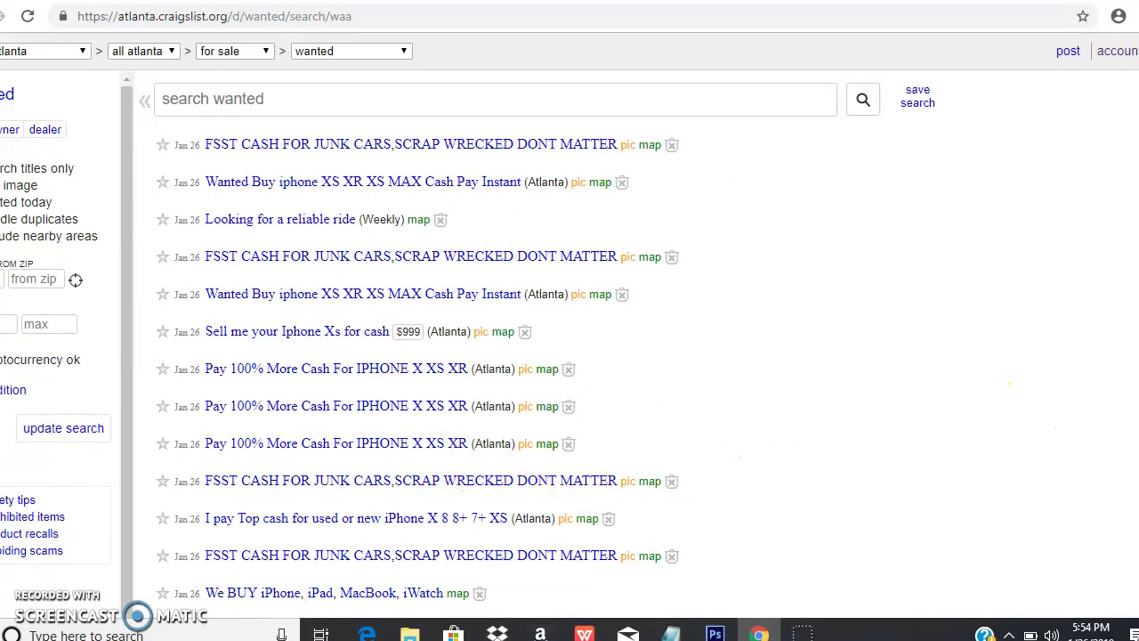
scroll(460, 367, down, 5)
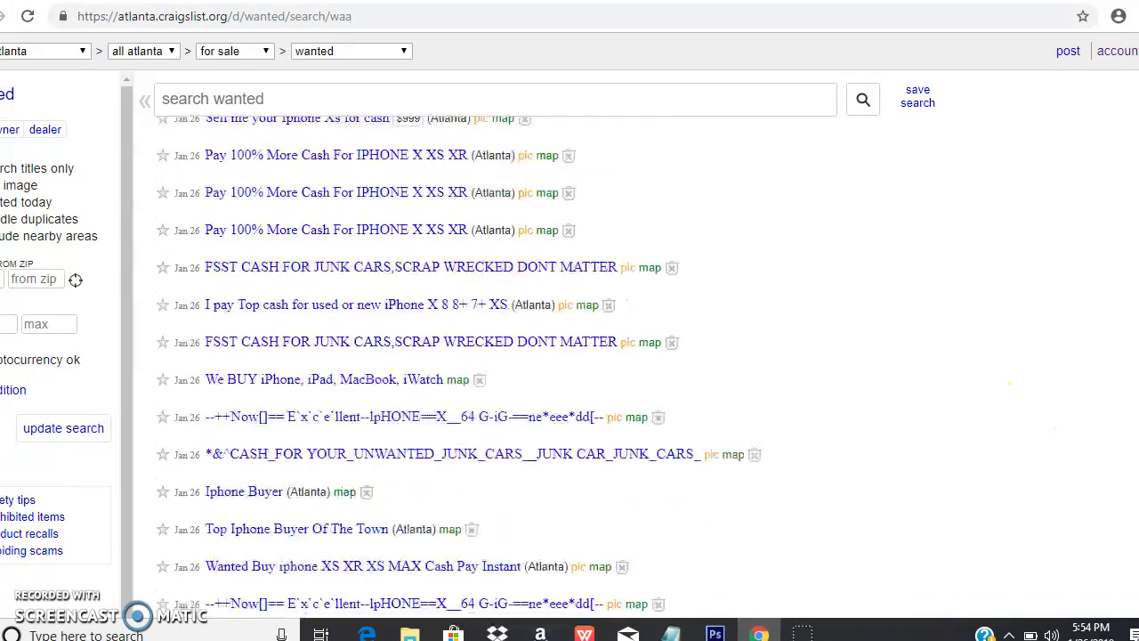
scroll(460, 367, down, 2)
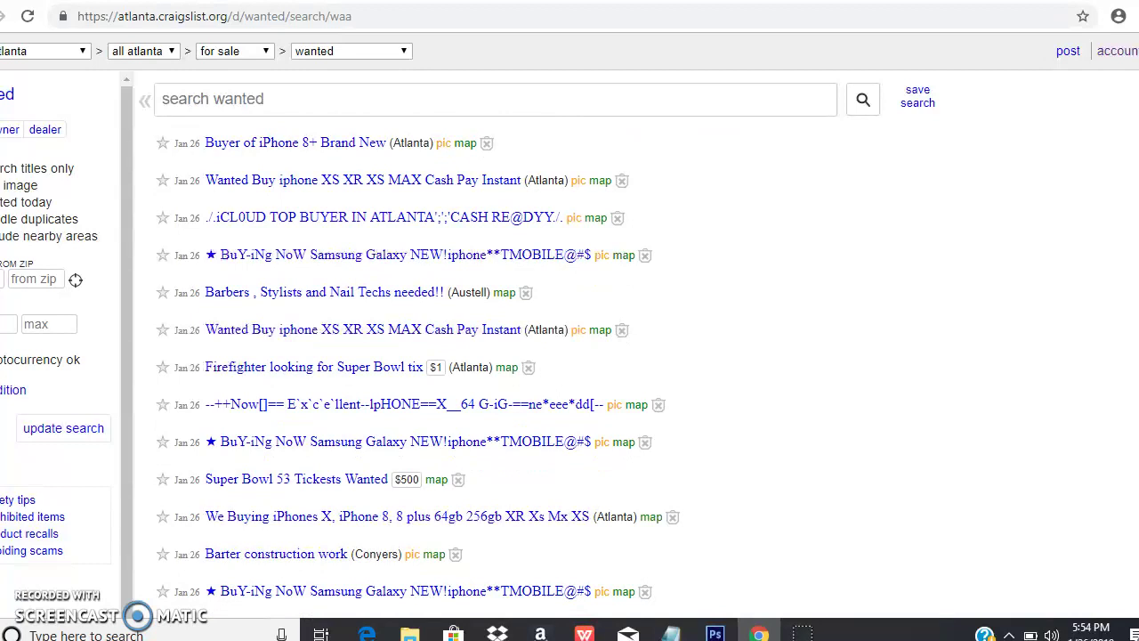
scroll(459, 367, down, 6)
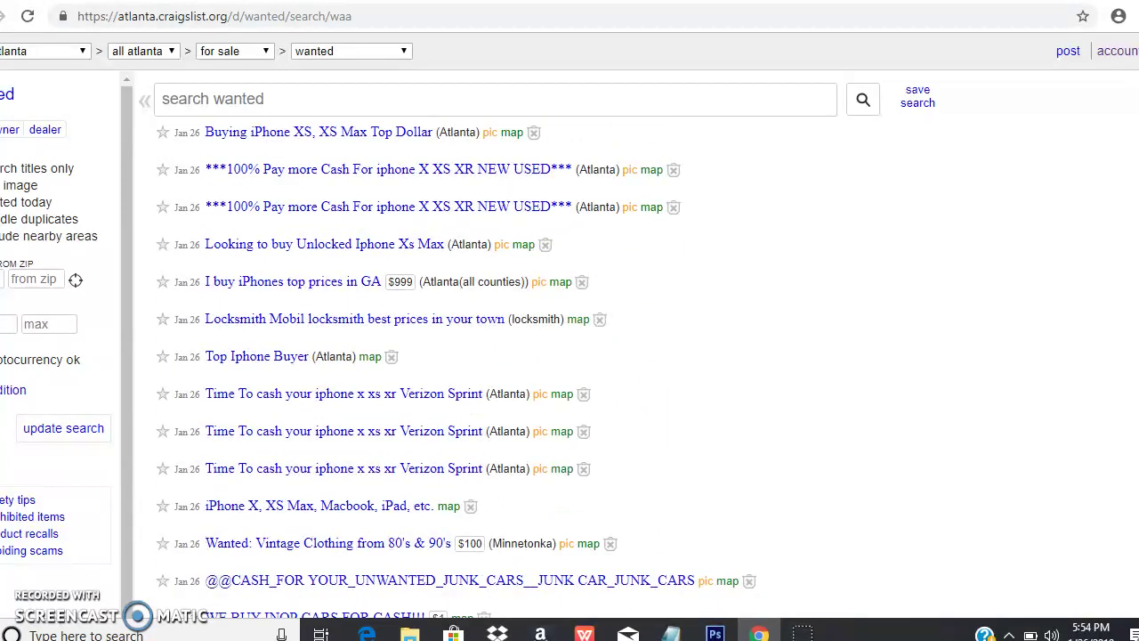
scroll(459, 367, up, 20)
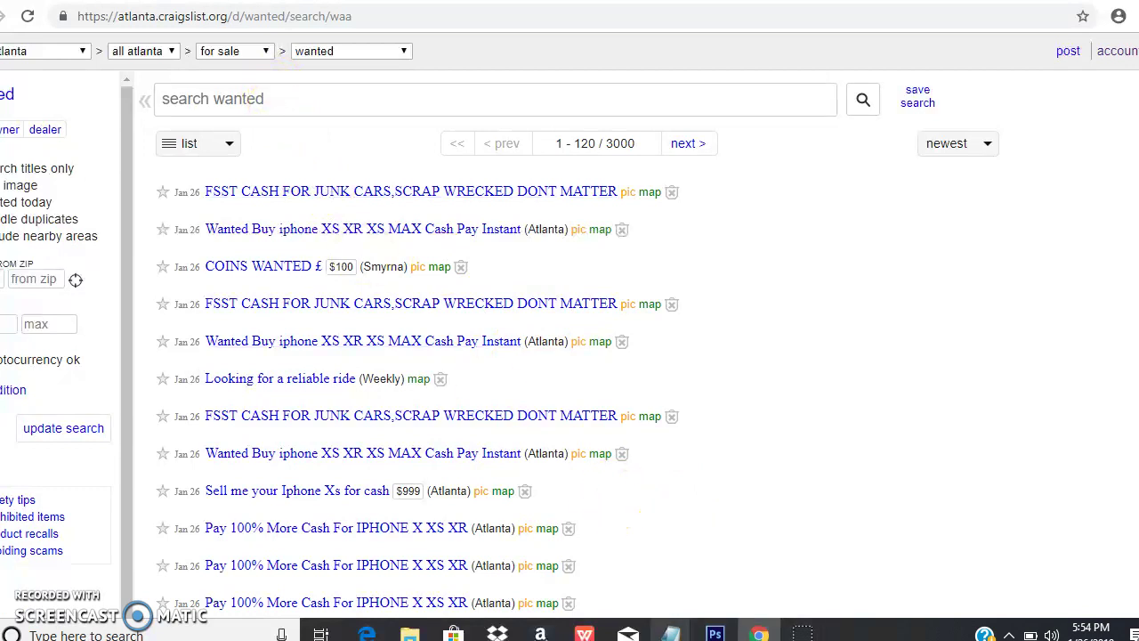
Bring the Untitled Notepad ad draft forward and move its window slightly lower
mouse_move(674, 632)
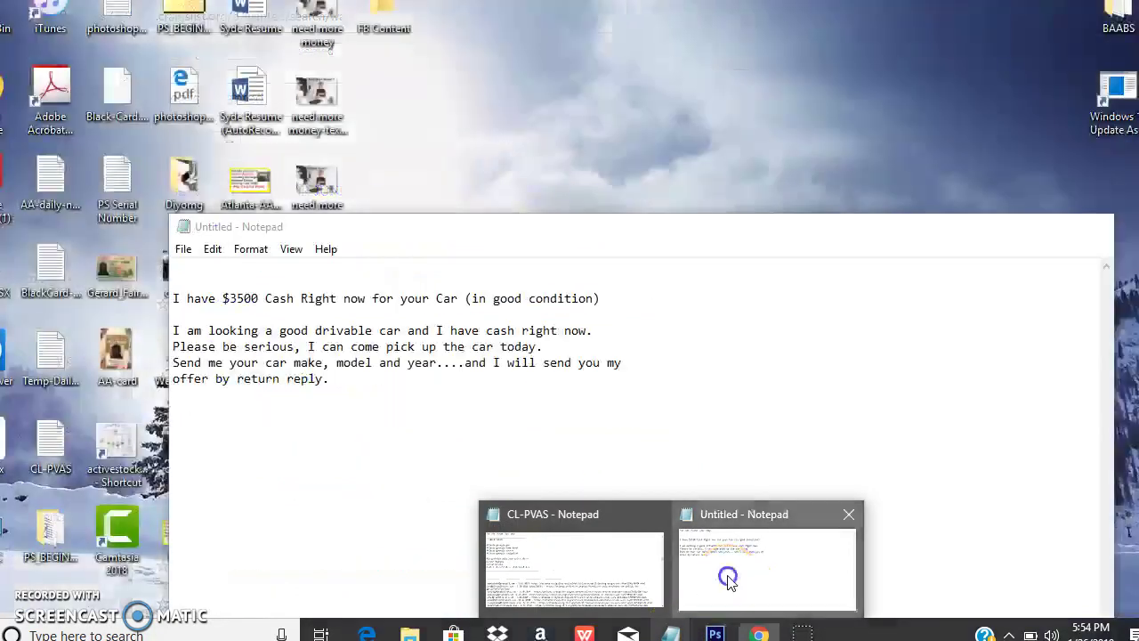
click(729, 579)
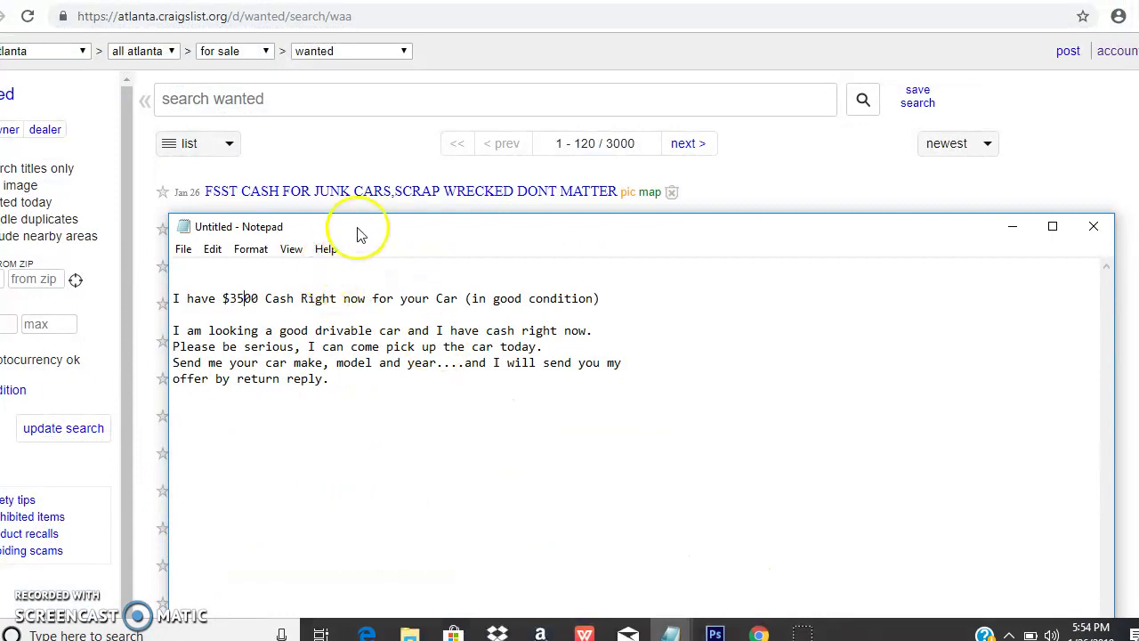
drag(352, 219, 504, 233)
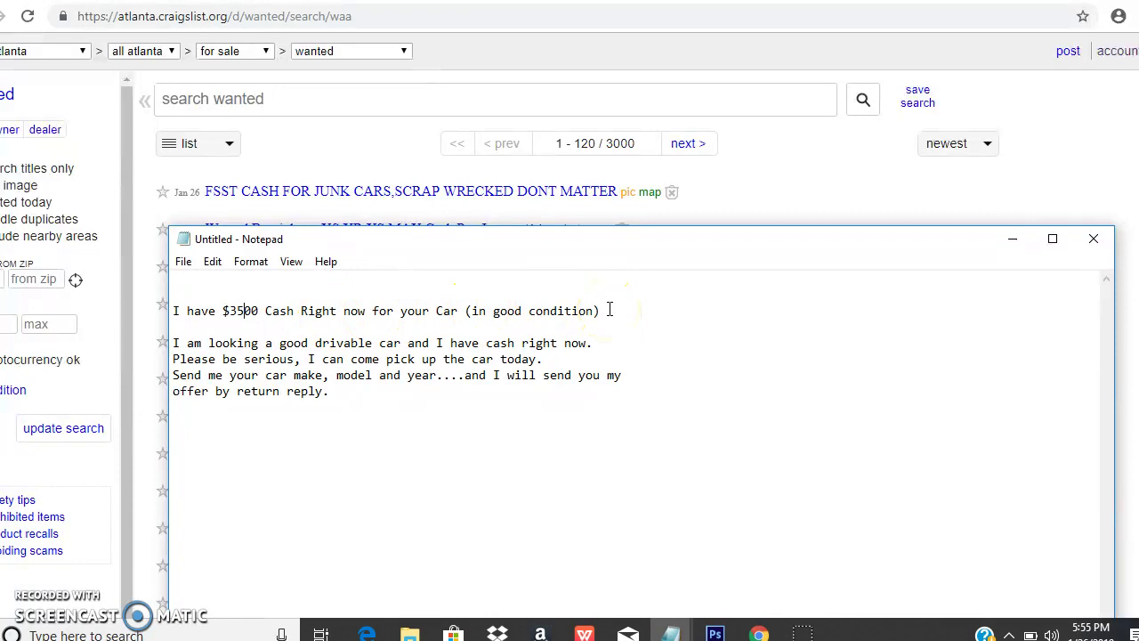
Select and copy the draft's first line offering $3500 cash for a car
drag(610, 310, 303, 301)
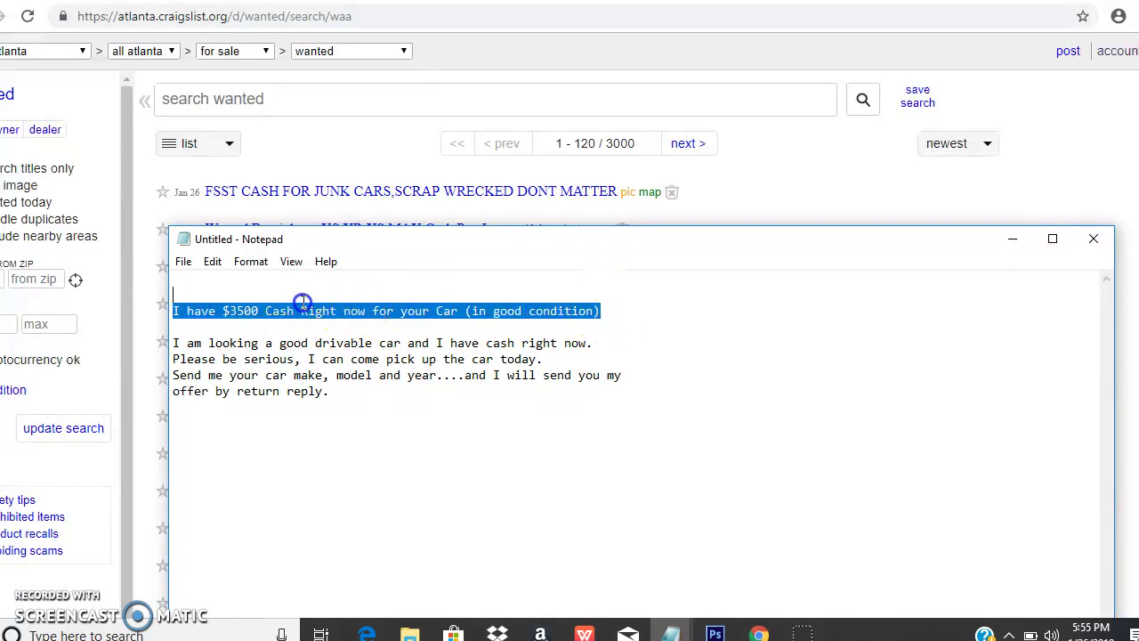
click(210, 310)
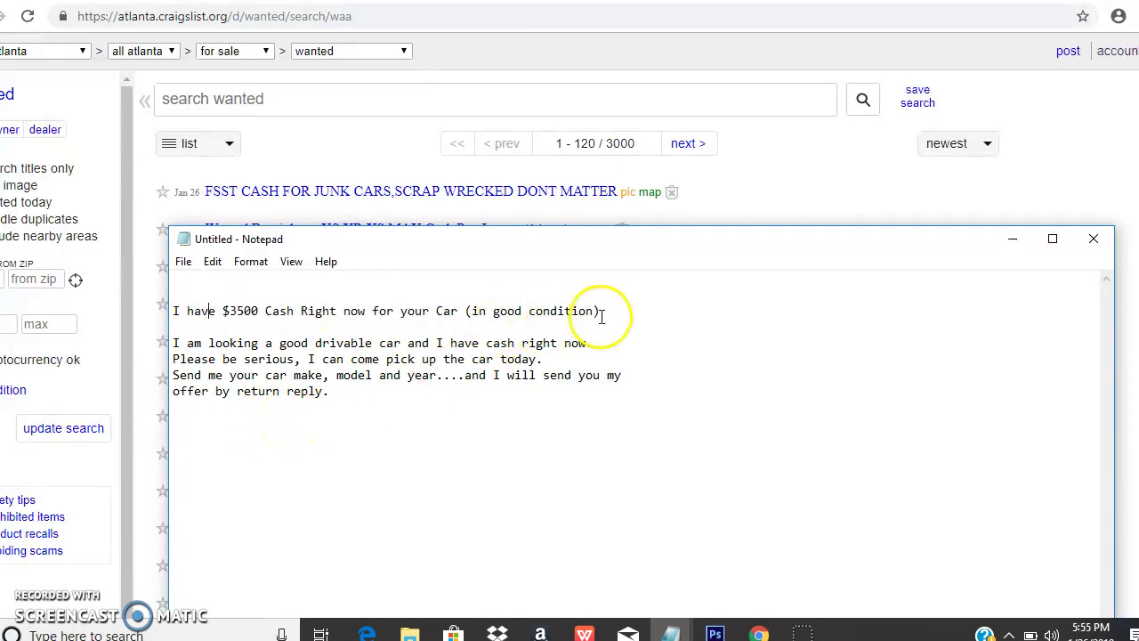
drag(606, 311, 161, 309)
click(223, 321)
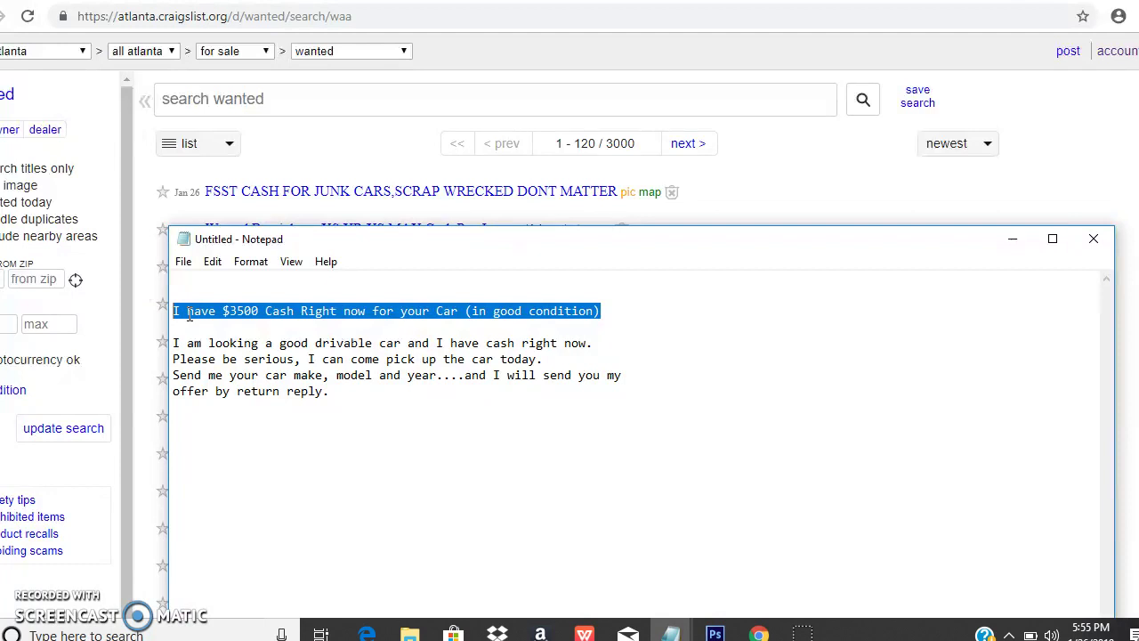
drag(189, 317, 196, 311)
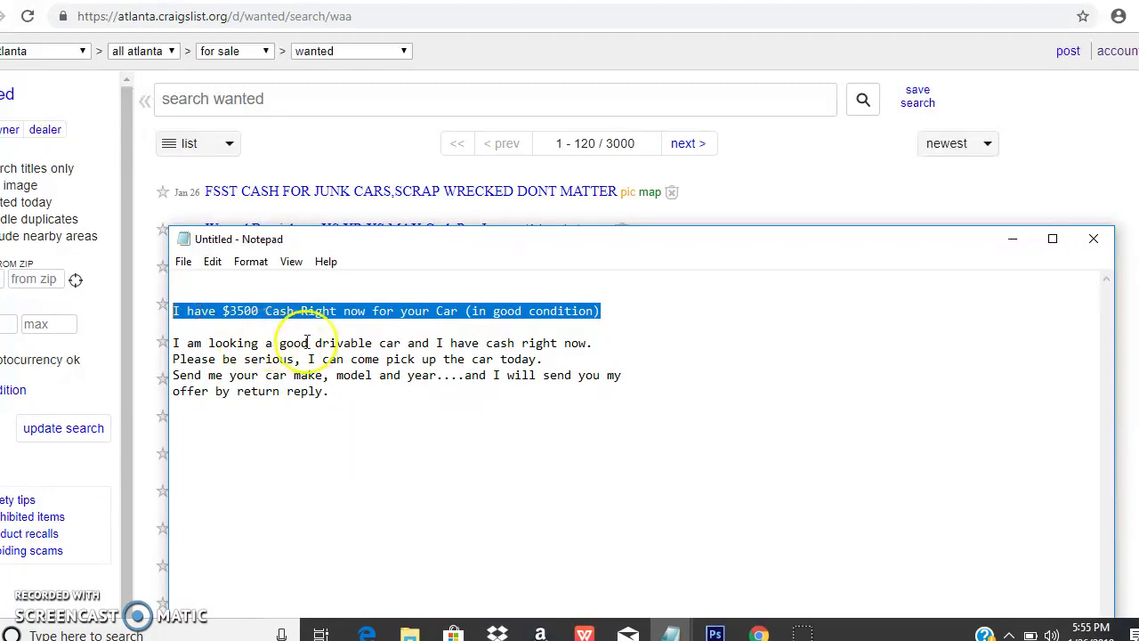
right_click(285, 311)
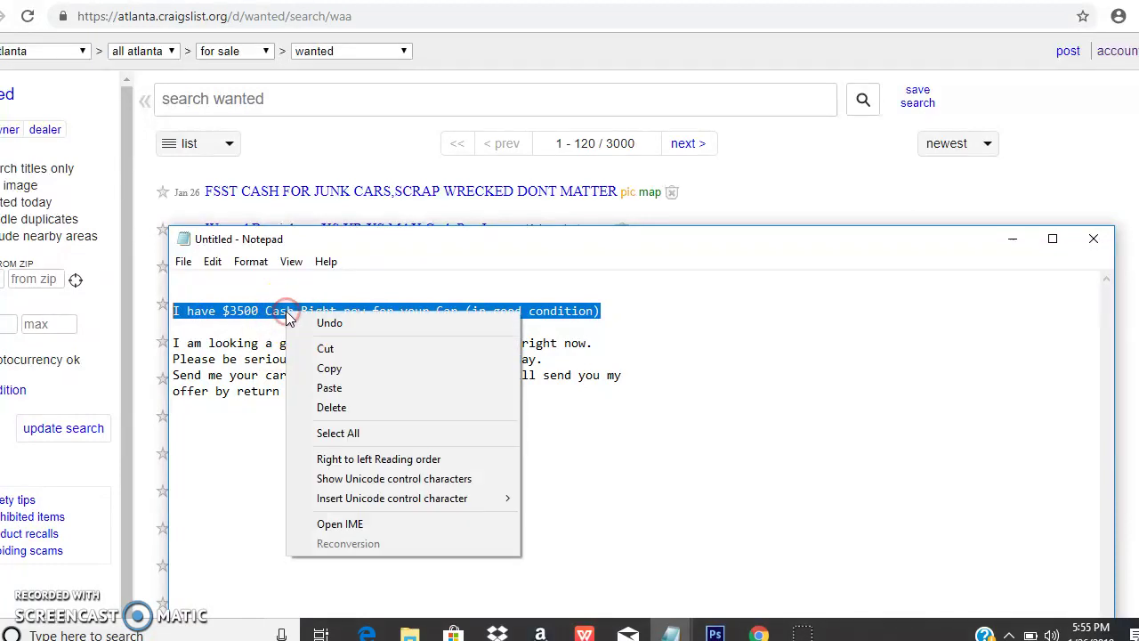
click(329, 367)
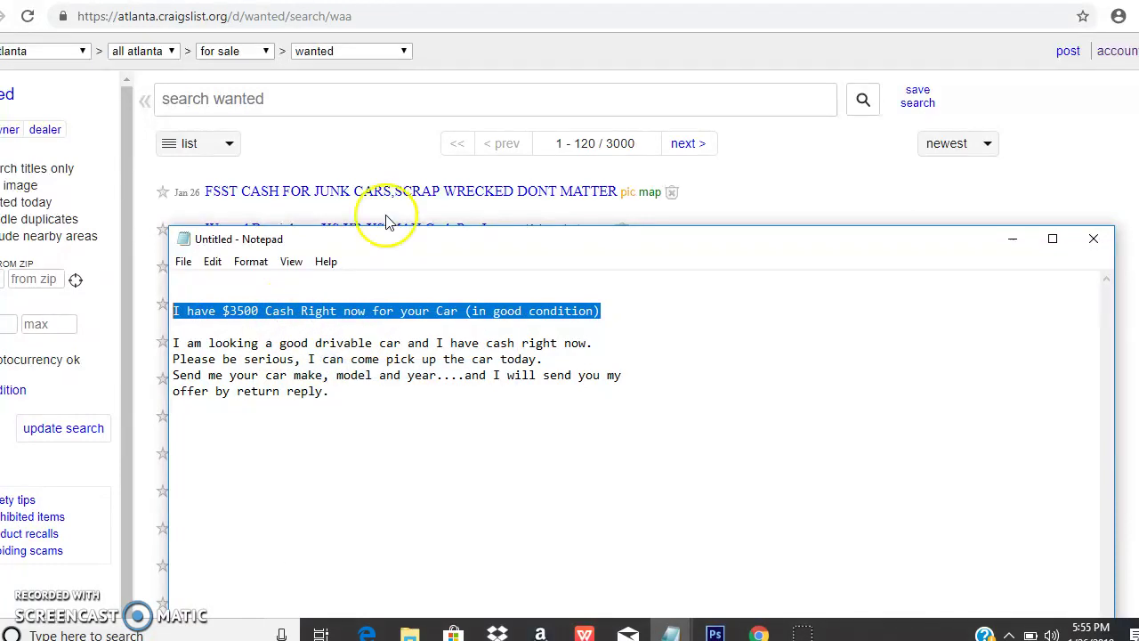
Begin a new city of atlanta posting from the account home, picking community, then abandon it
click(487, 37)
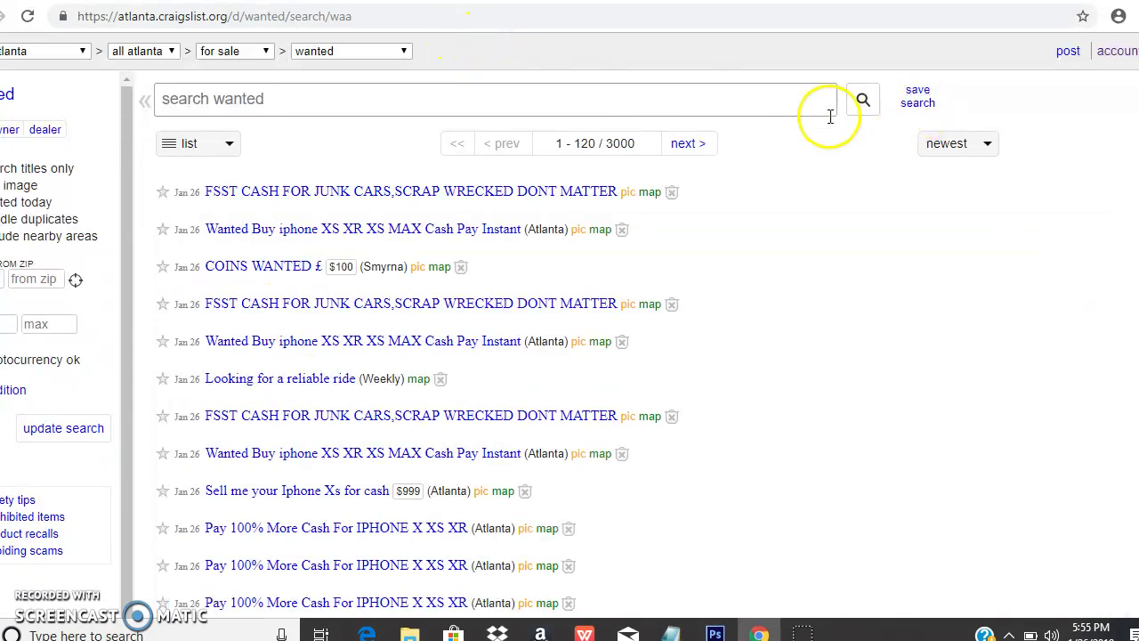
click(1068, 53)
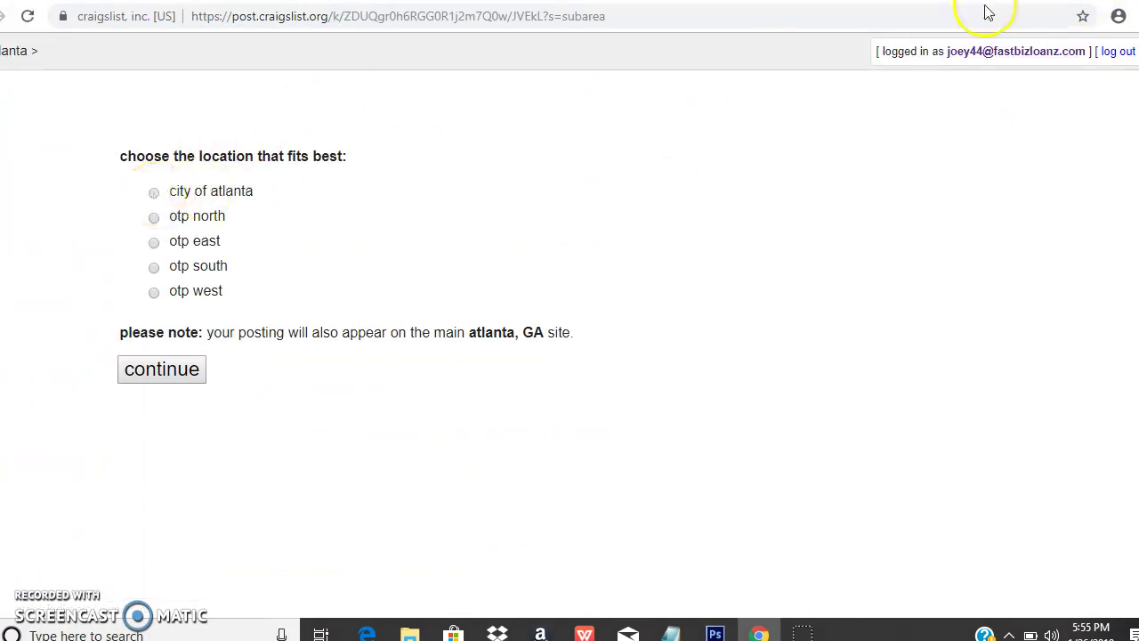
click(1006, 53)
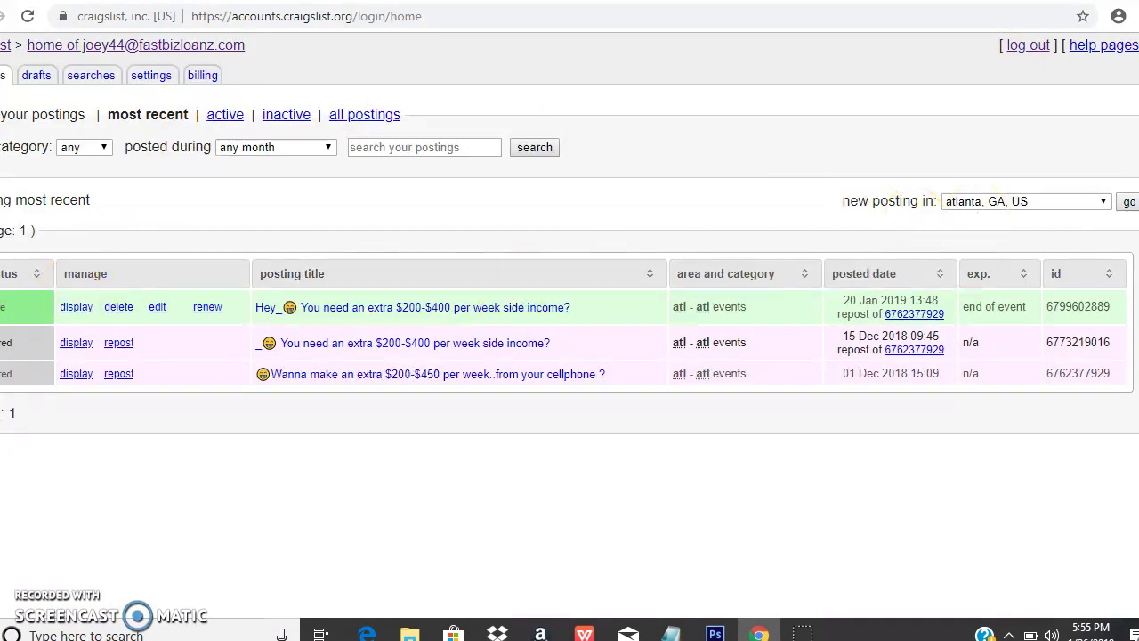
click(1128, 202)
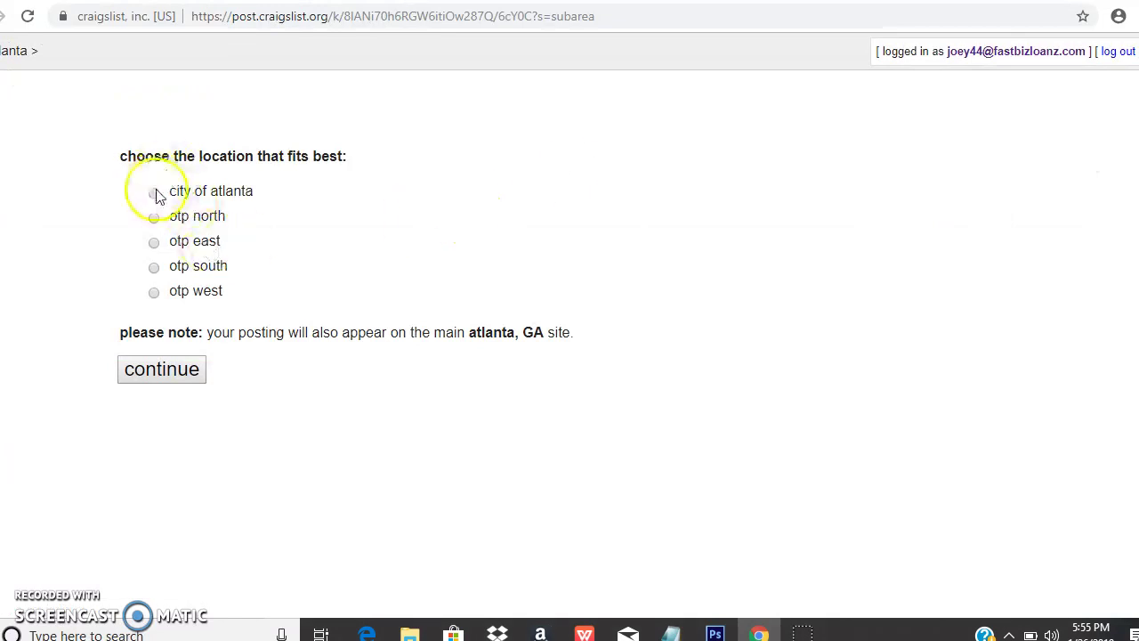
click(154, 192)
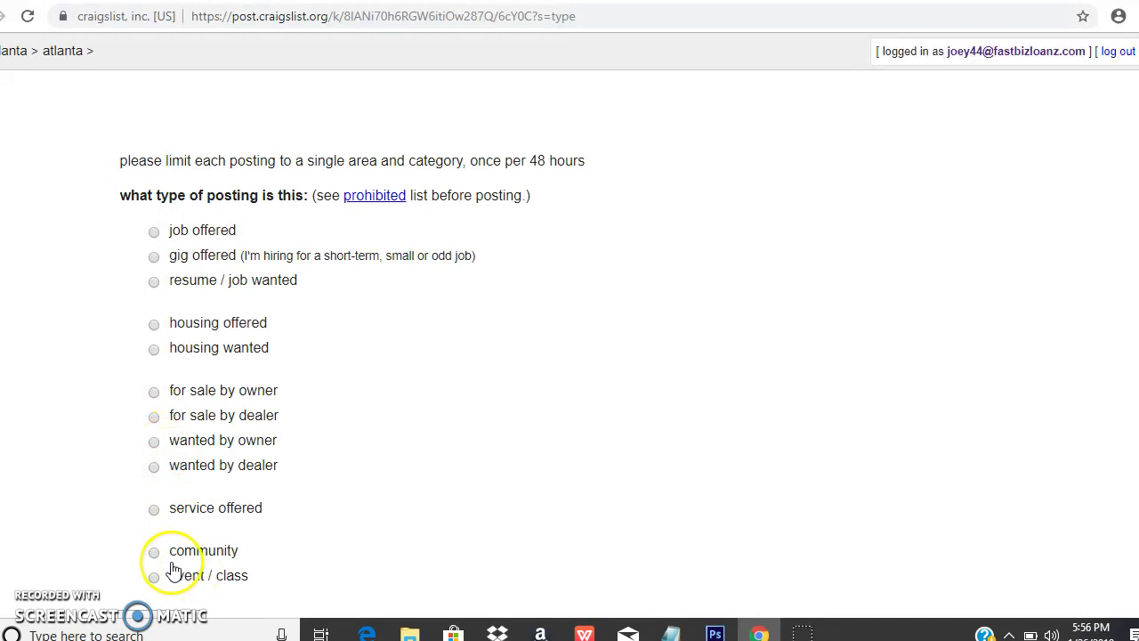
click(154, 552)
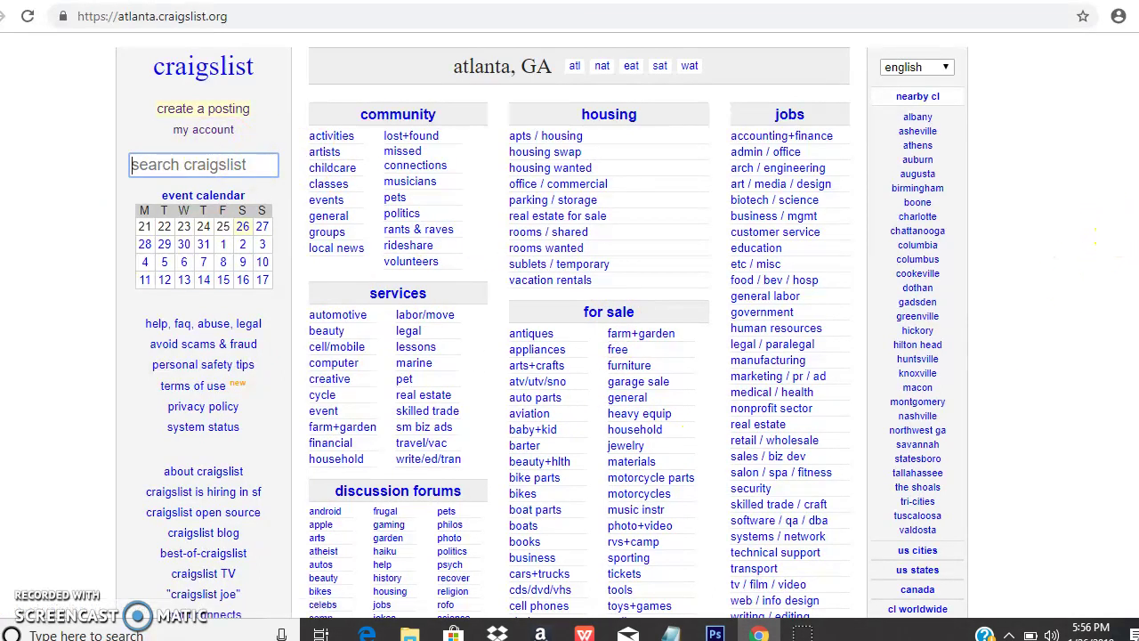
Scroll the Atlanta home page and reopen the for-sale 'wanted' listings
scroll(1097, 236, down, 2)
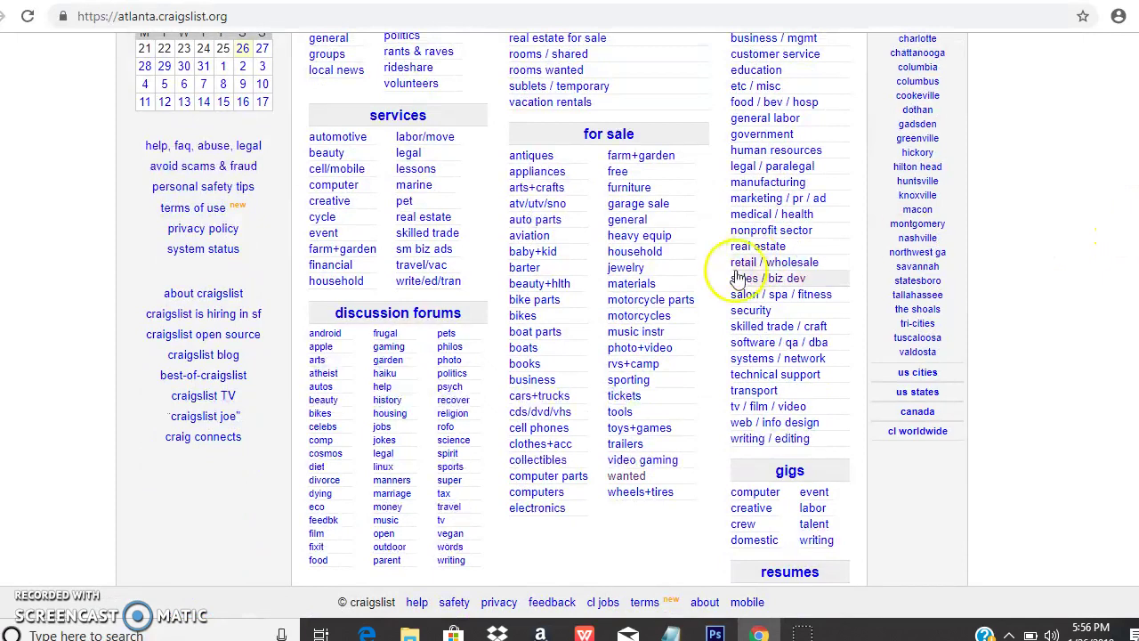
click(631, 476)
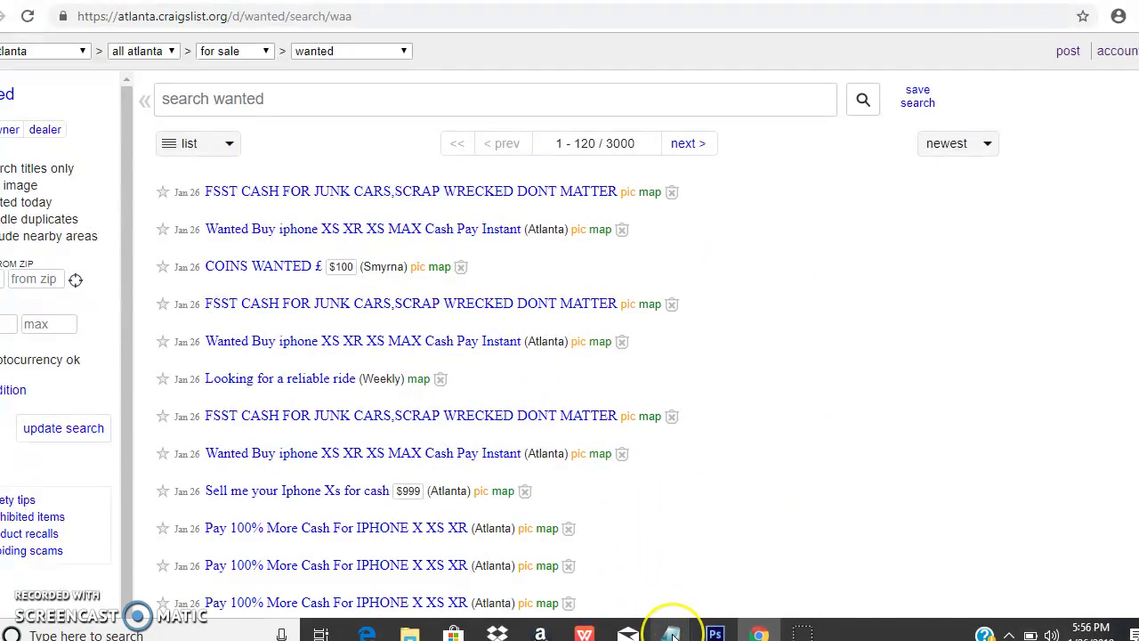
Copy the headline 'I have $3500 Cash Right now for your Car' from Notepad
mouse_move(674, 636)
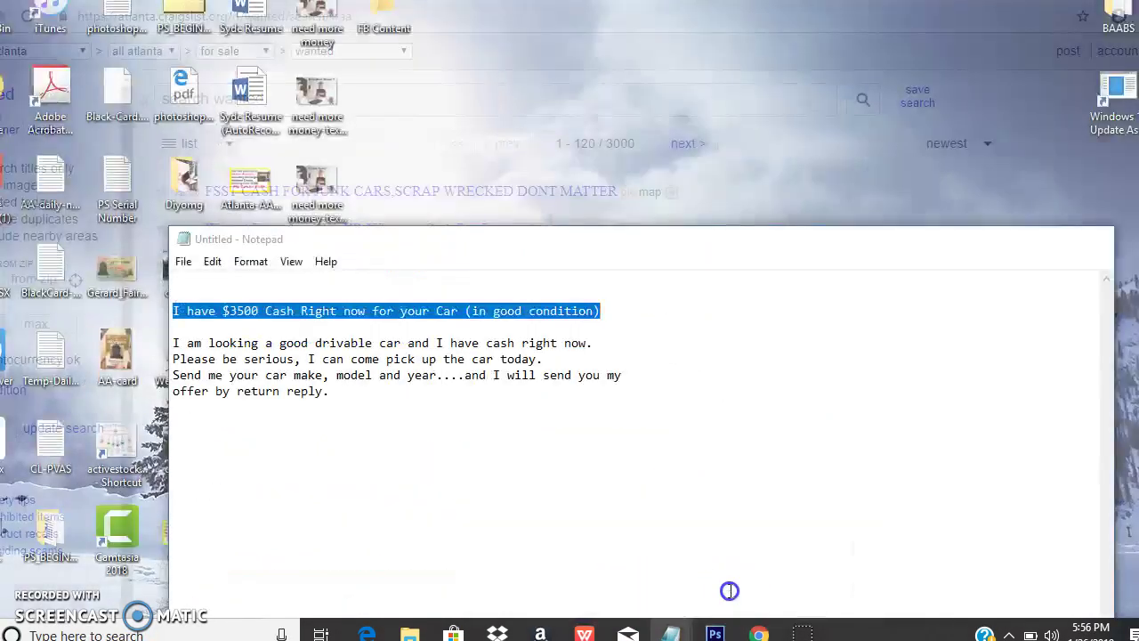
click(729, 592)
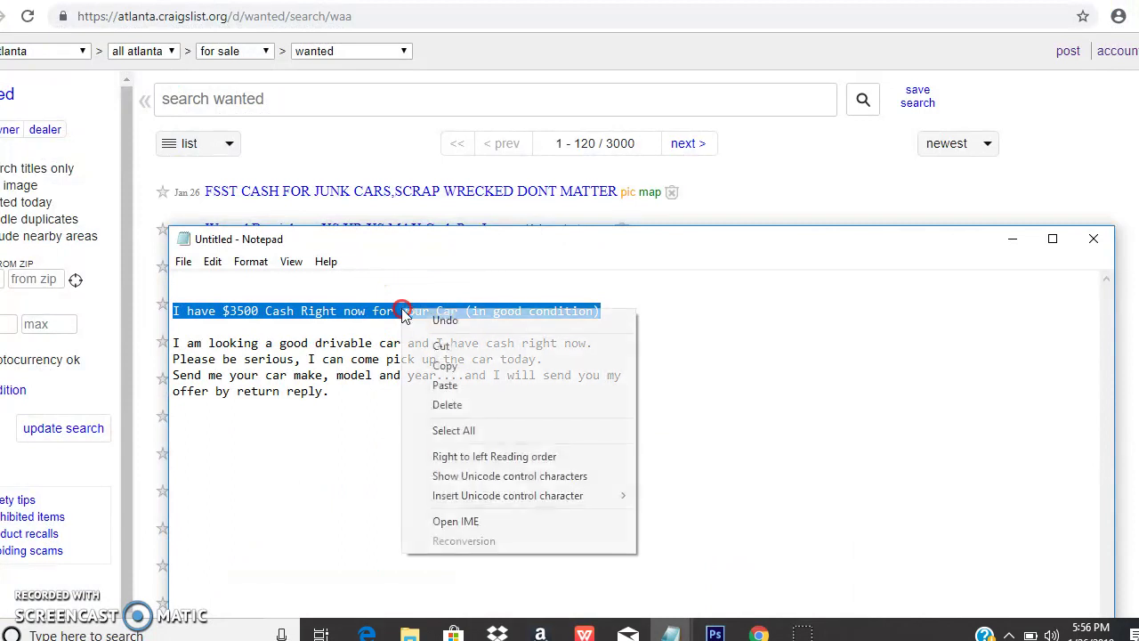
click(455, 365)
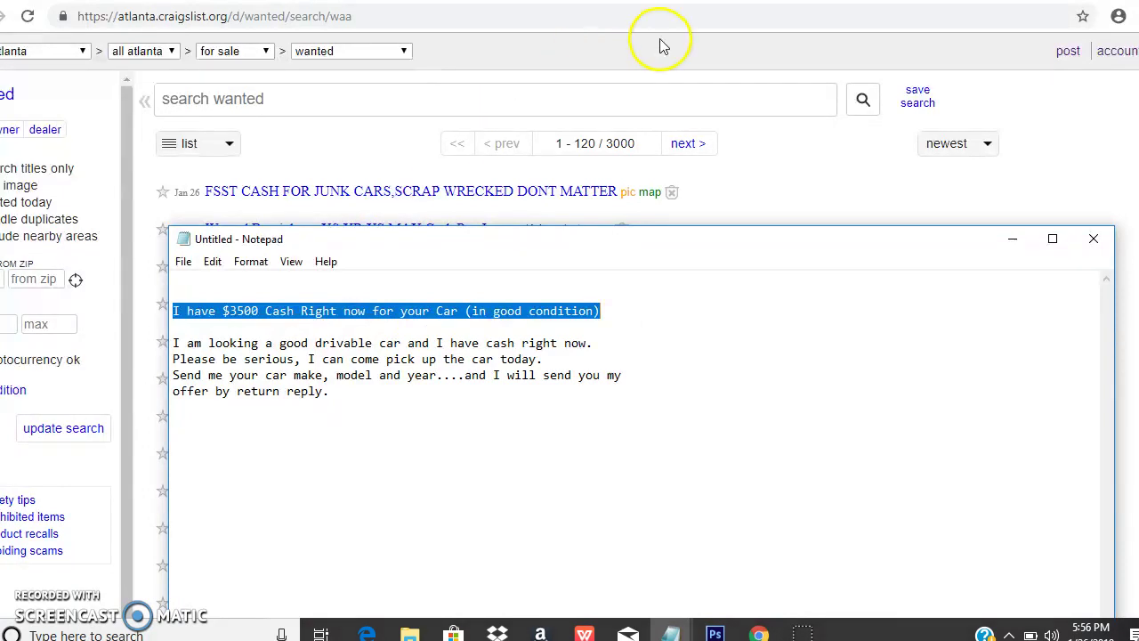
Start a city of atlanta 'for sale by owner' posting and scroll to its category list
click(1068, 51)
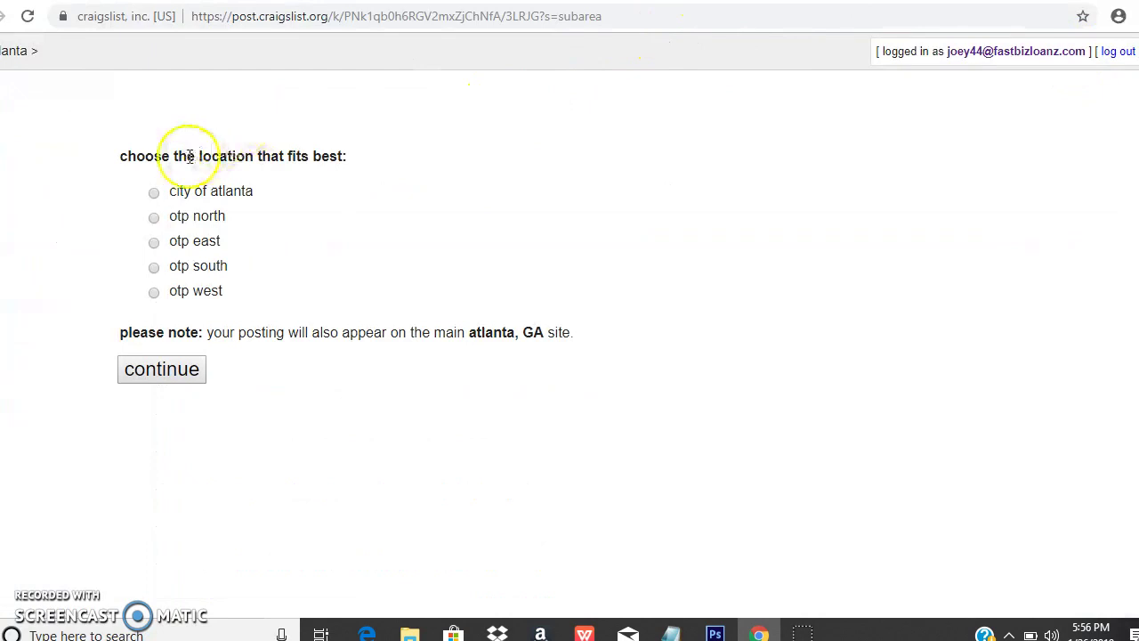
click(154, 192)
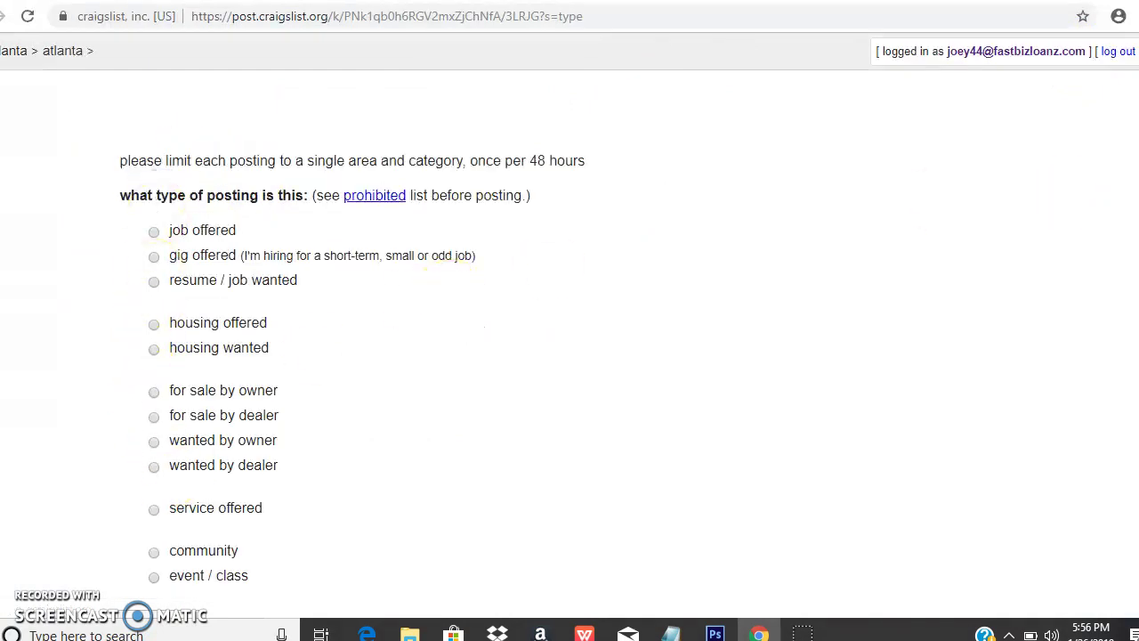
click(154, 397)
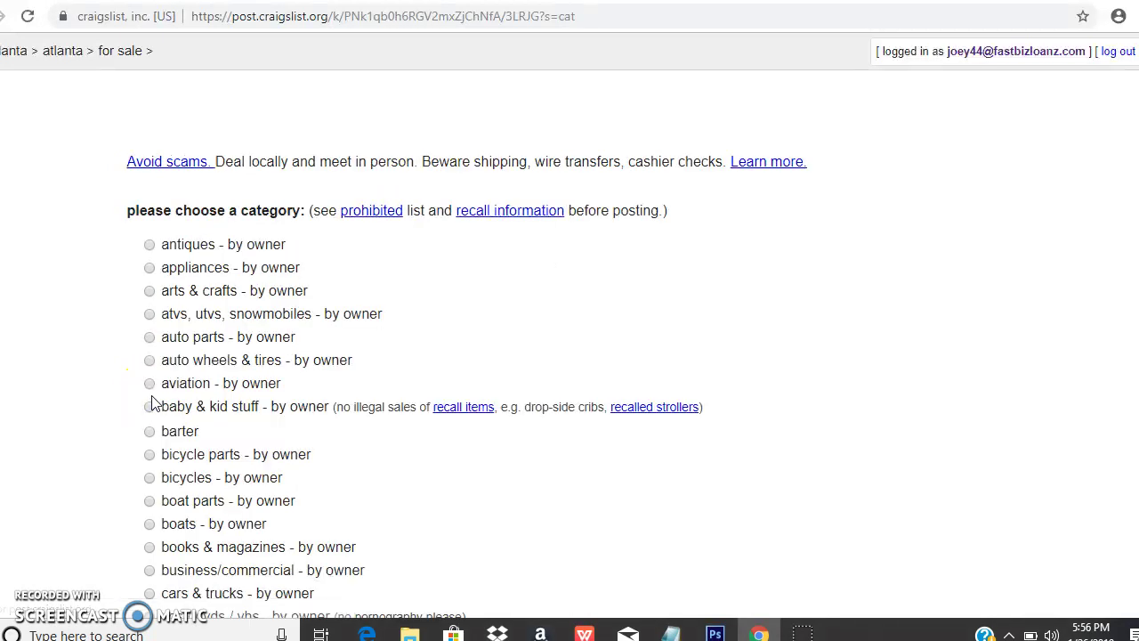
scroll(570, 356, down, 8)
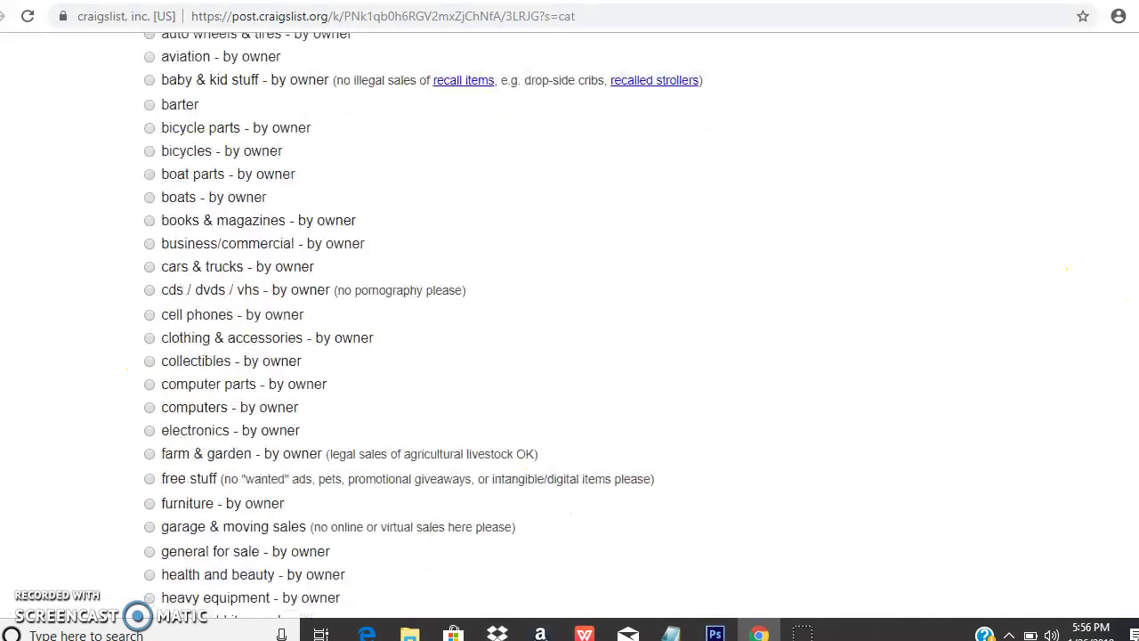
scroll(570, 356, down, 1)
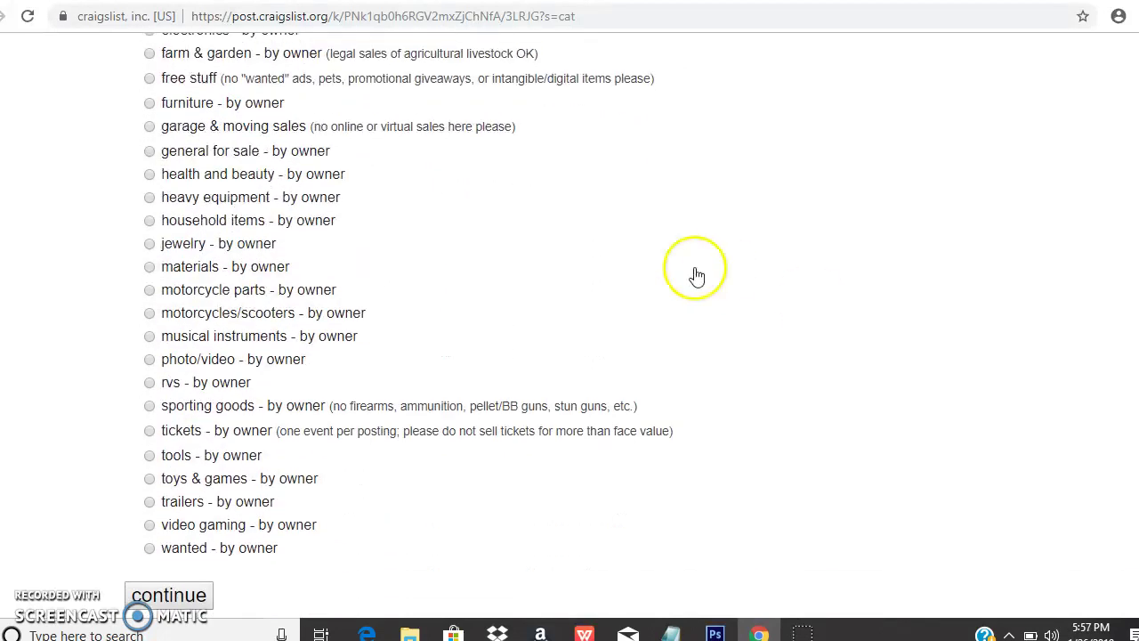
Choose 'wanted - by owner' and paste the $3500 cash title as plain text
click(150, 549)
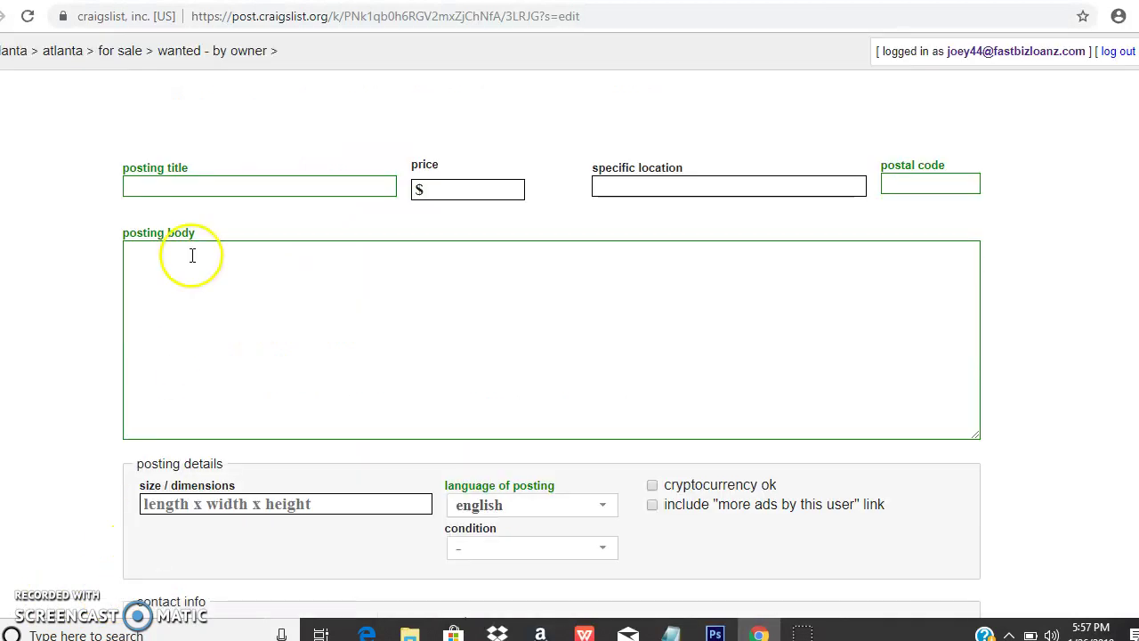
click(199, 182)
right_click(198, 182)
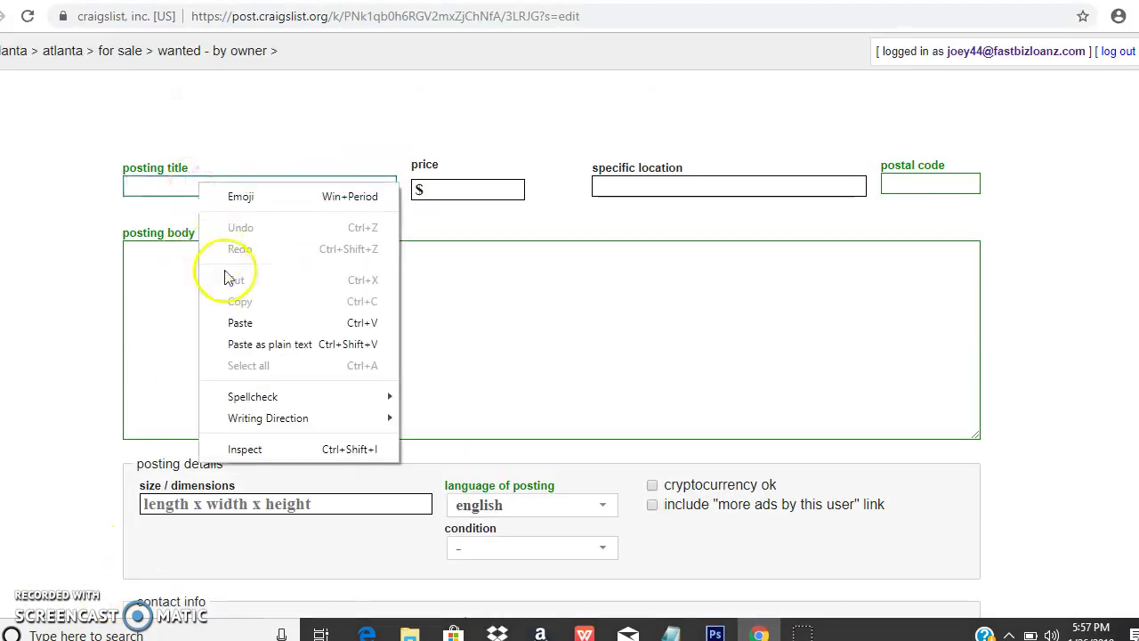
click(249, 339)
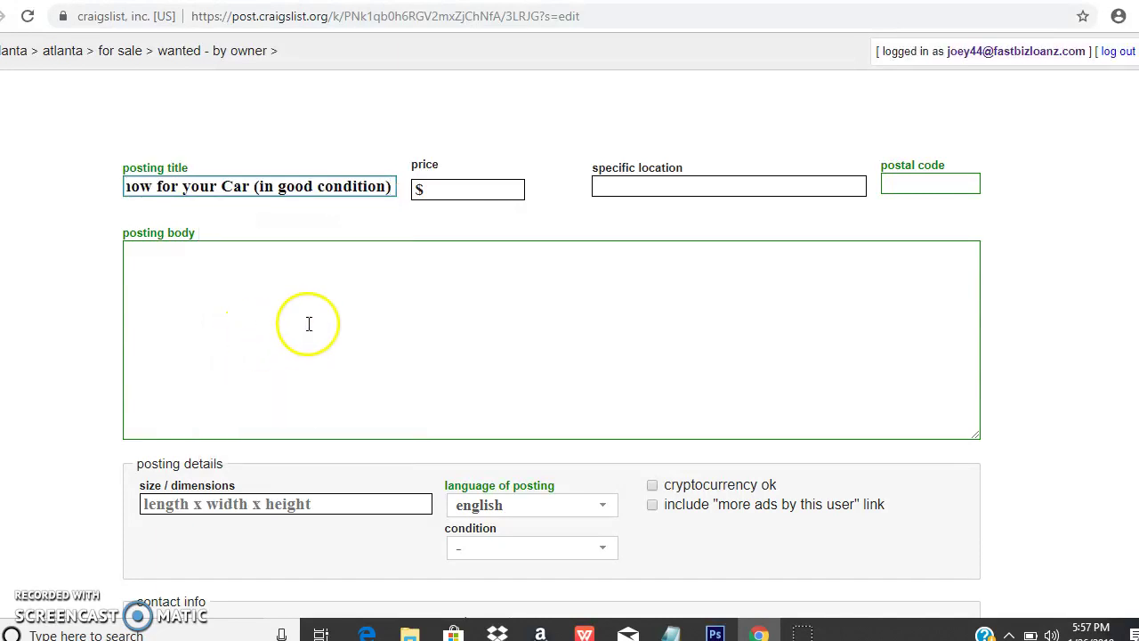
Enter specific location 'I can pick it up today' and postal code 30043
click(625, 187)
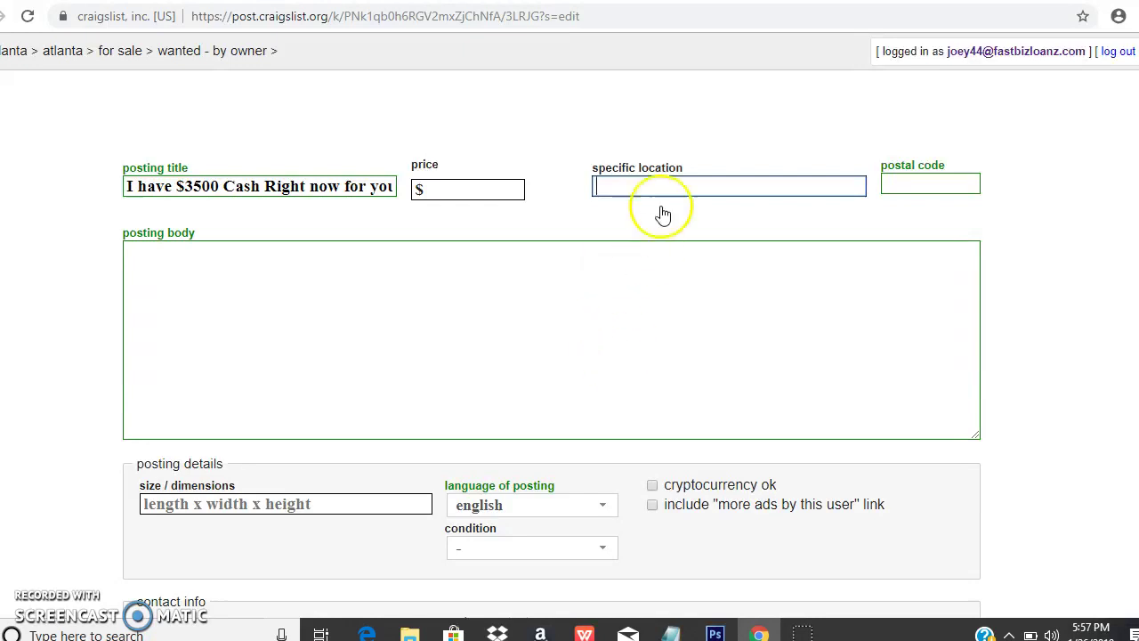
click(611, 184)
text(I can pick it)
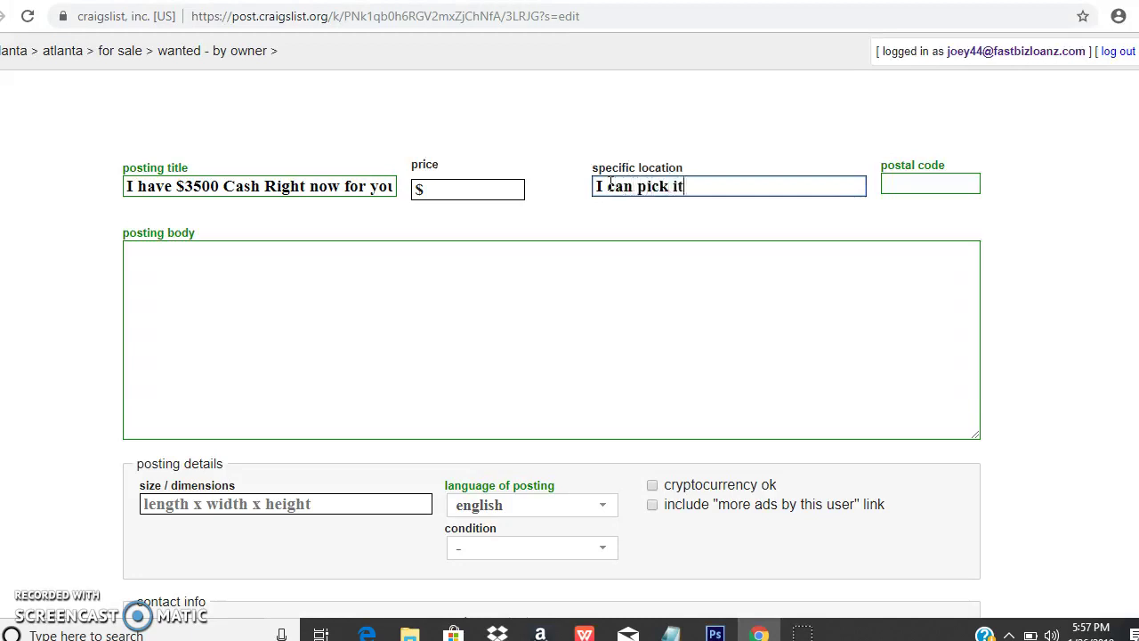
text( up today)
click(920, 186)
text(30043)
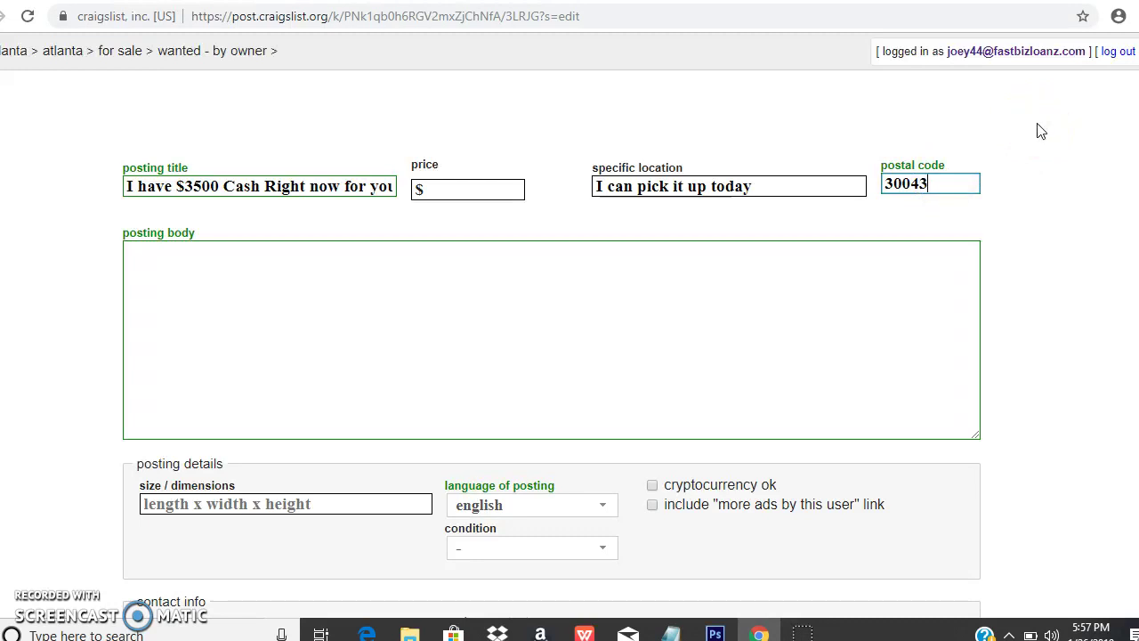
click(1111, 159)
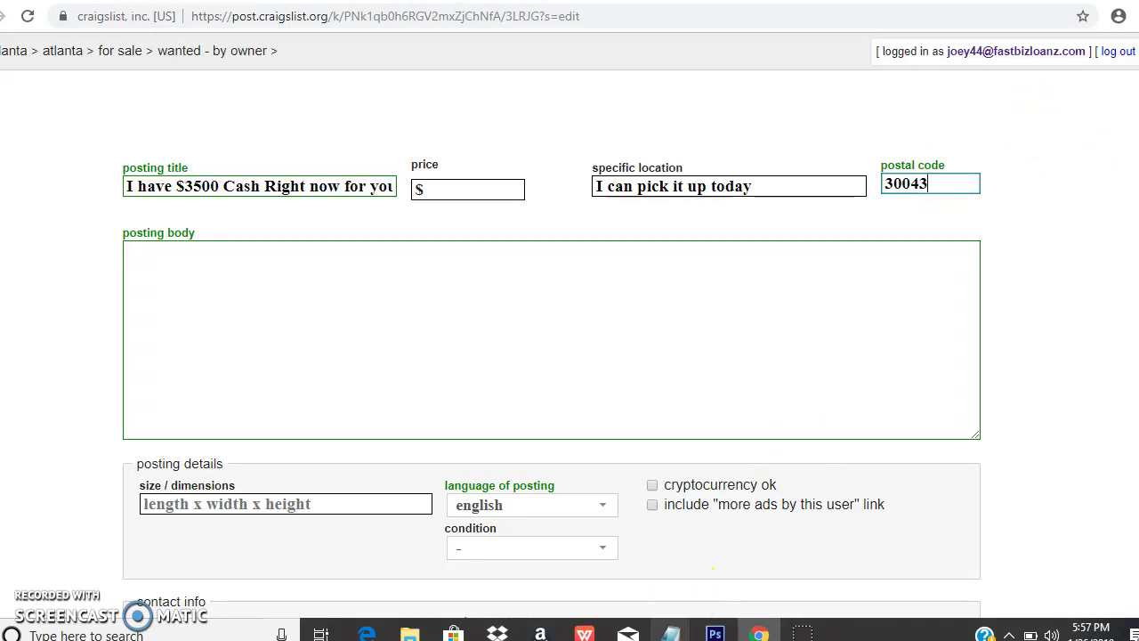
Copy the ad's four body lines from the Notepad draft
mouse_move(670, 633)
click(737, 559)
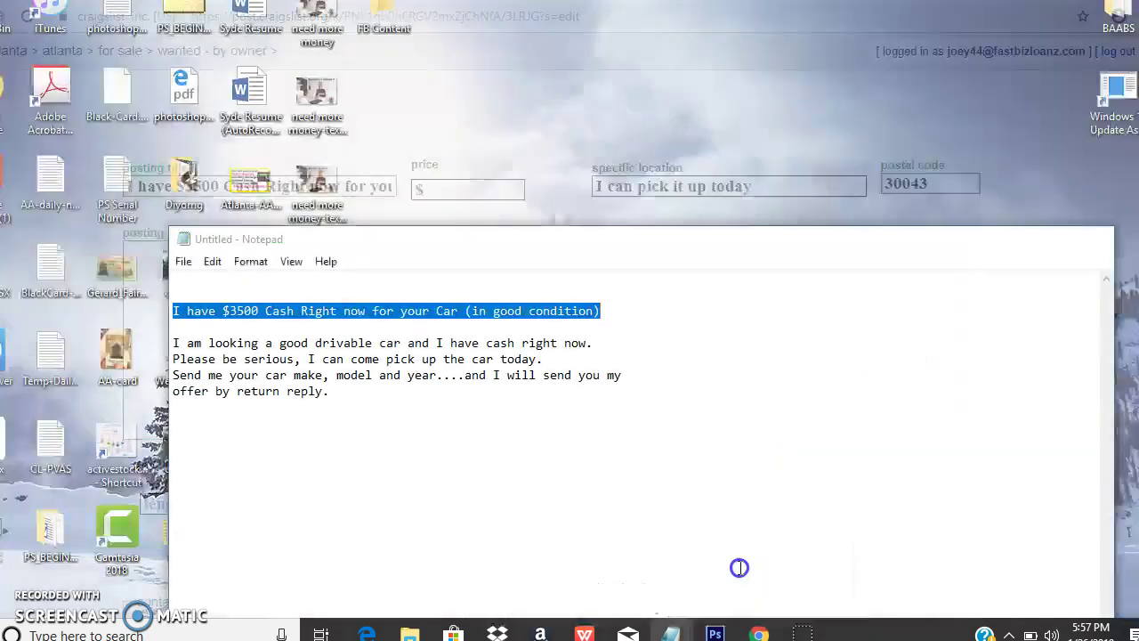
drag(331, 393, 176, 343)
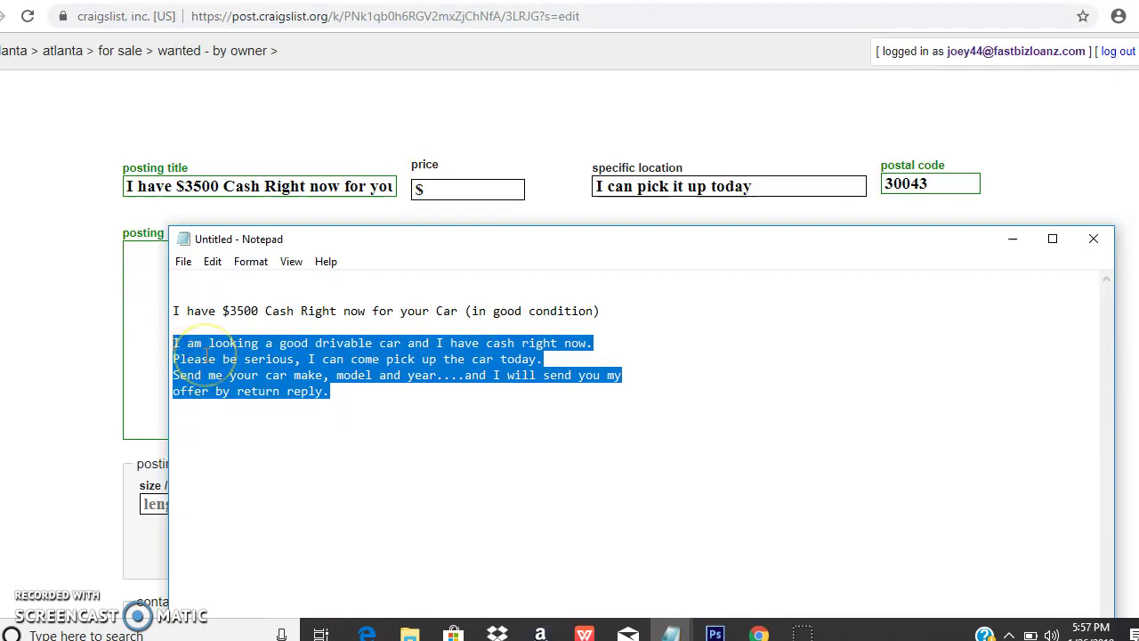
right_click(205, 354)
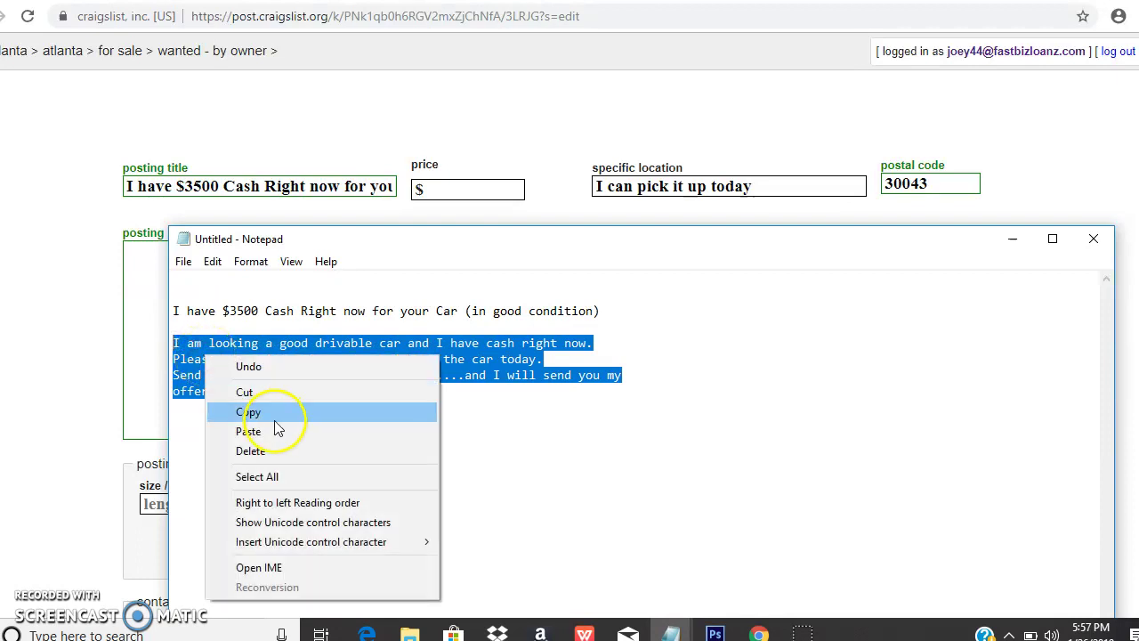
click(249, 413)
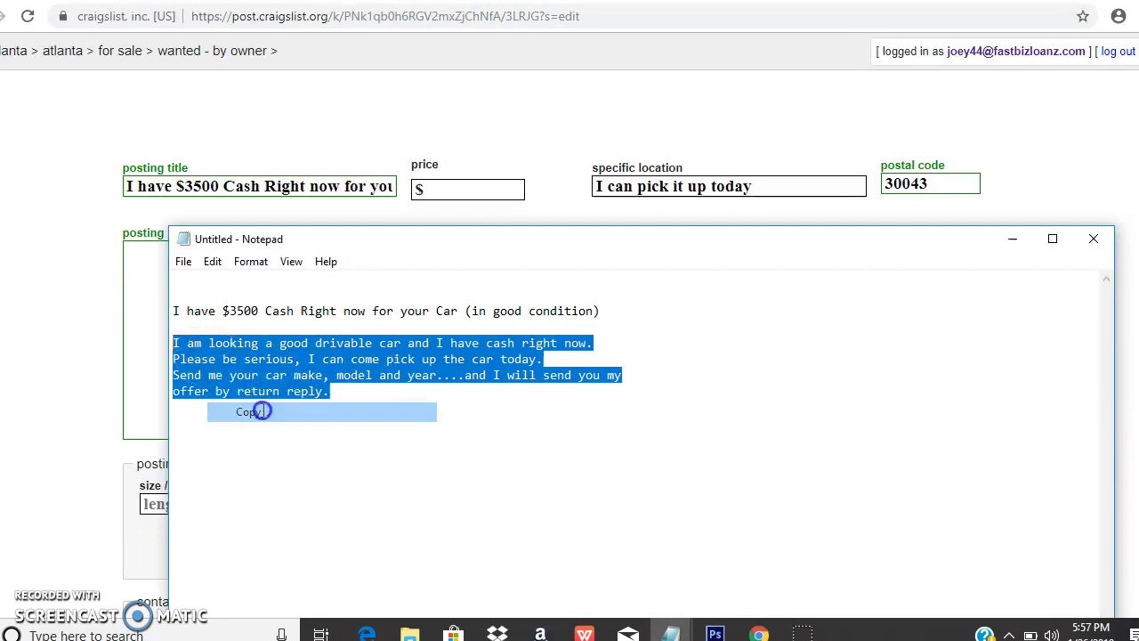
Paste the drivable-car cash message into the posting body and continue to the map page
click(156, 319)
right_click(156, 318)
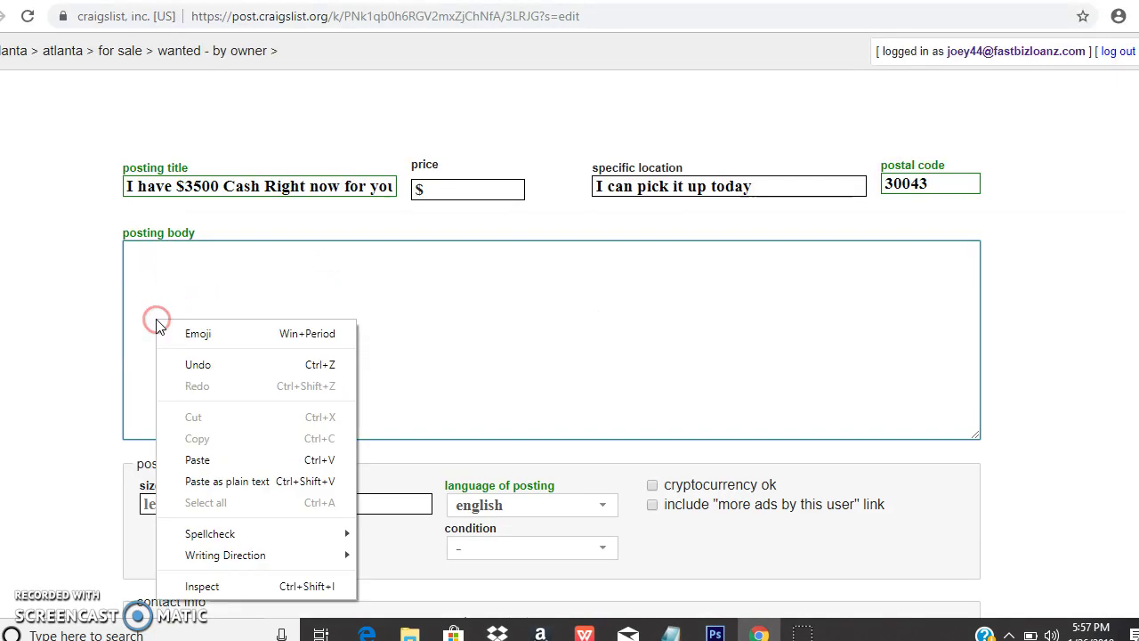
click(198, 460)
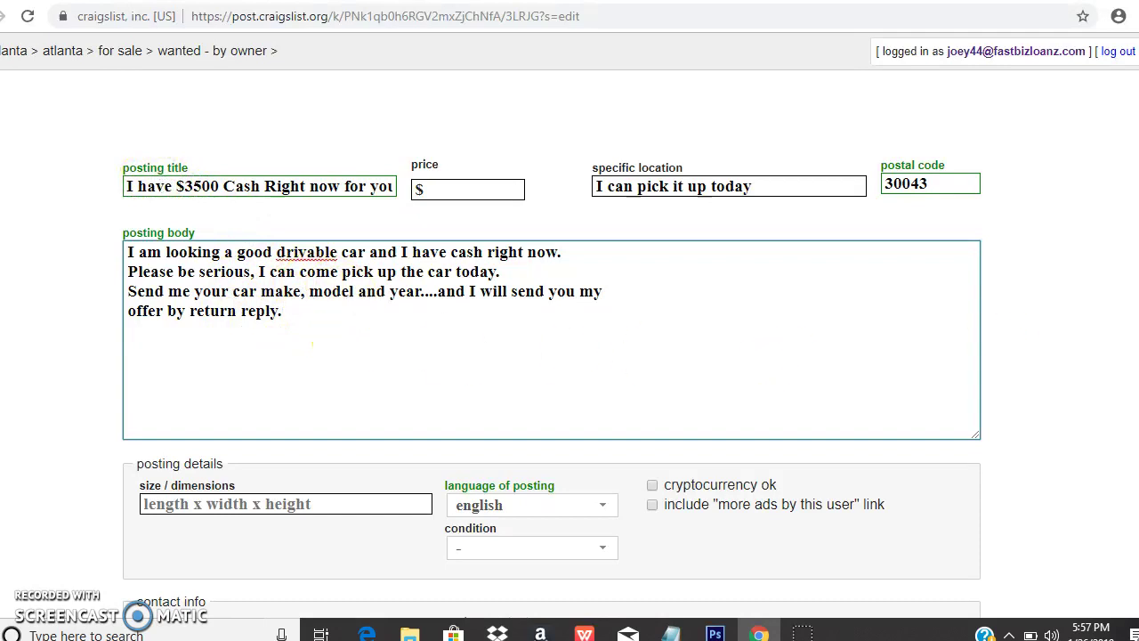
scroll(552, 356, down, 3)
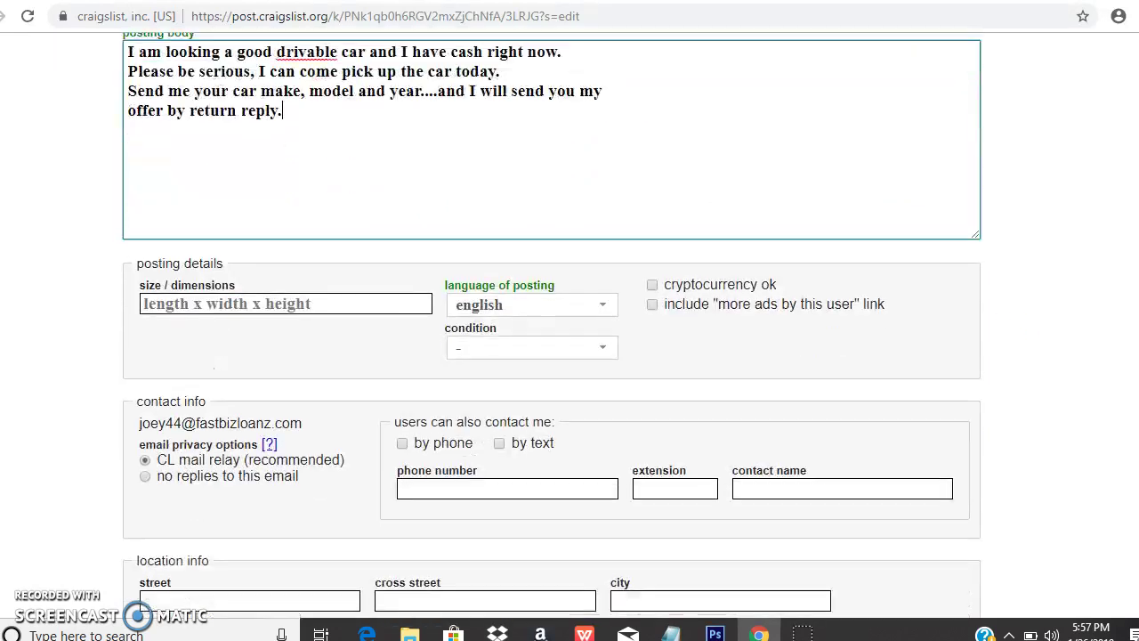
scroll(986, 529, down, 2)
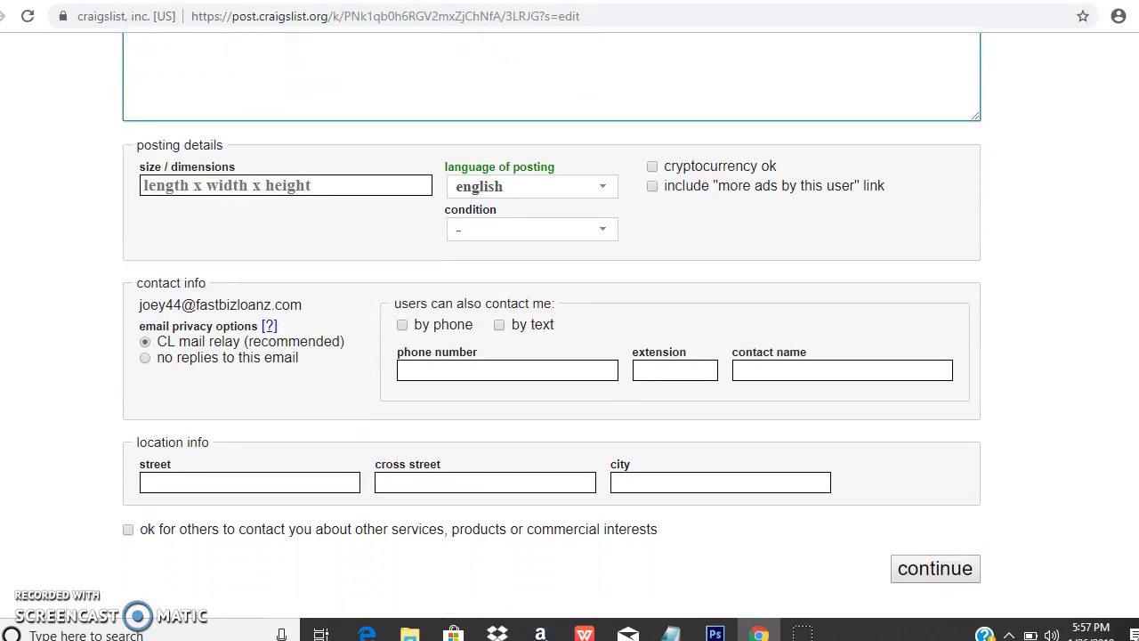
click(944, 539)
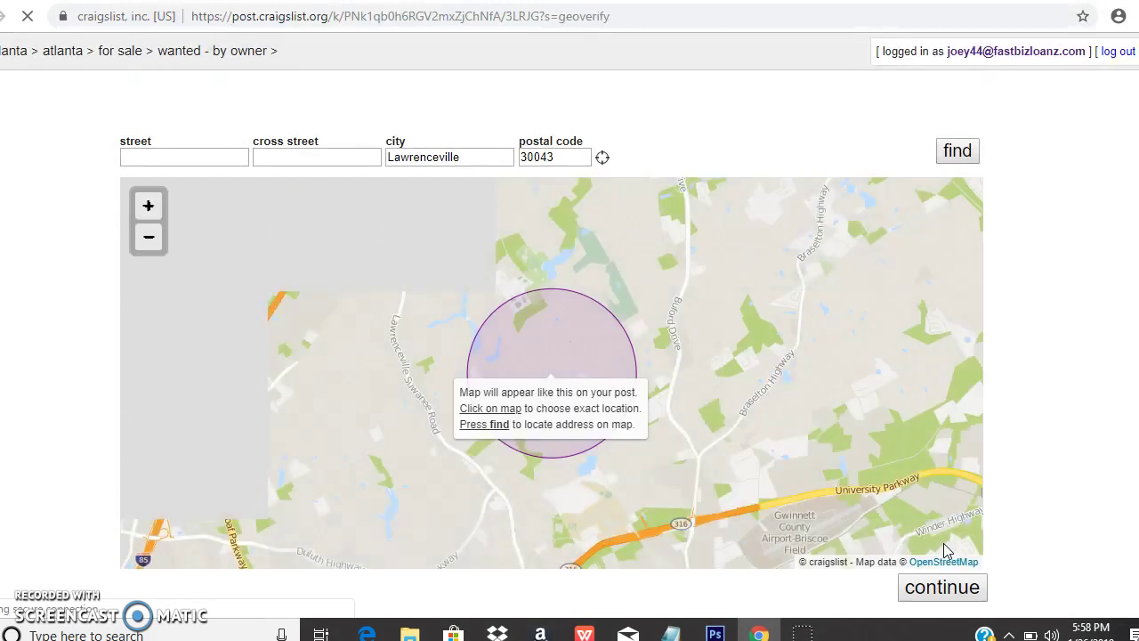
Accept the Lawrenceville 30043 map location, skip images, and publish the ad
click(941, 589)
click(941, 590)
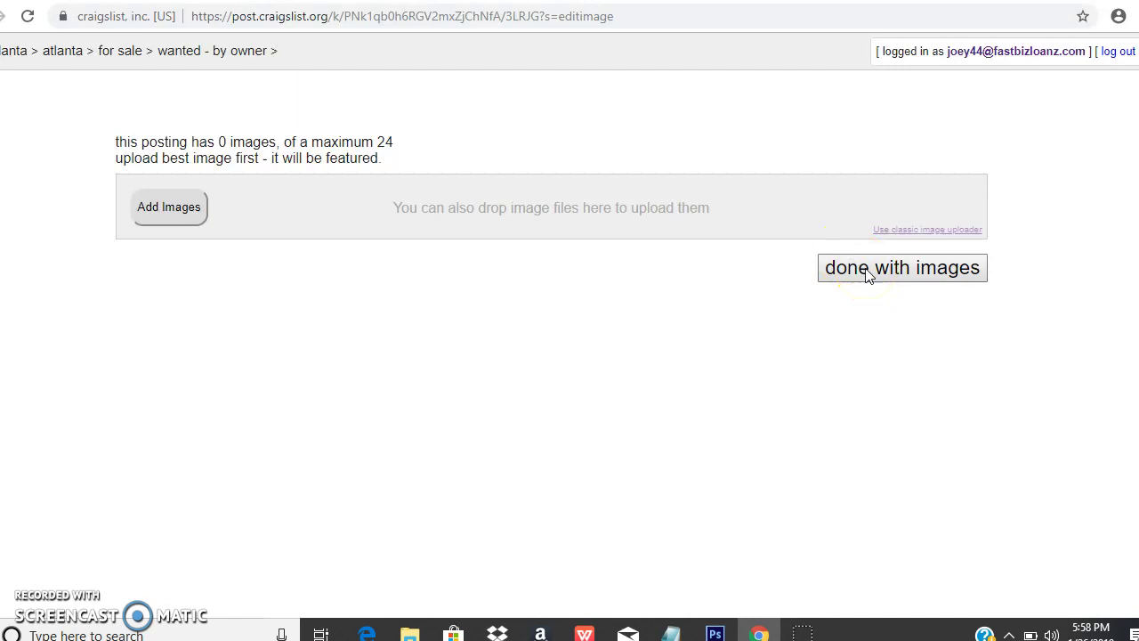
click(868, 272)
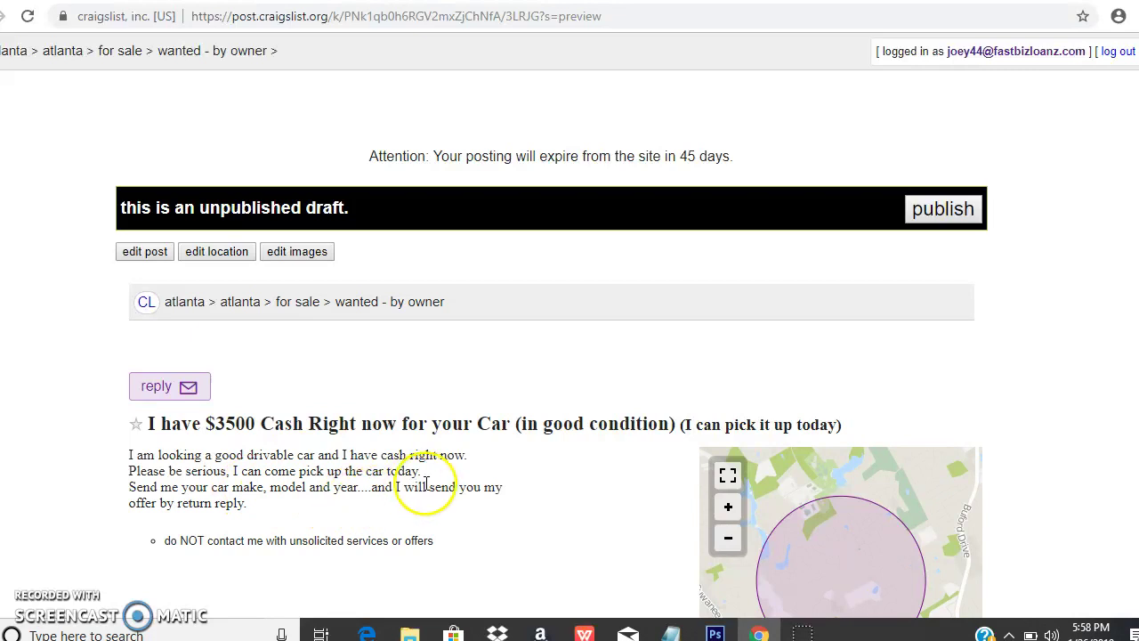
click(960, 219)
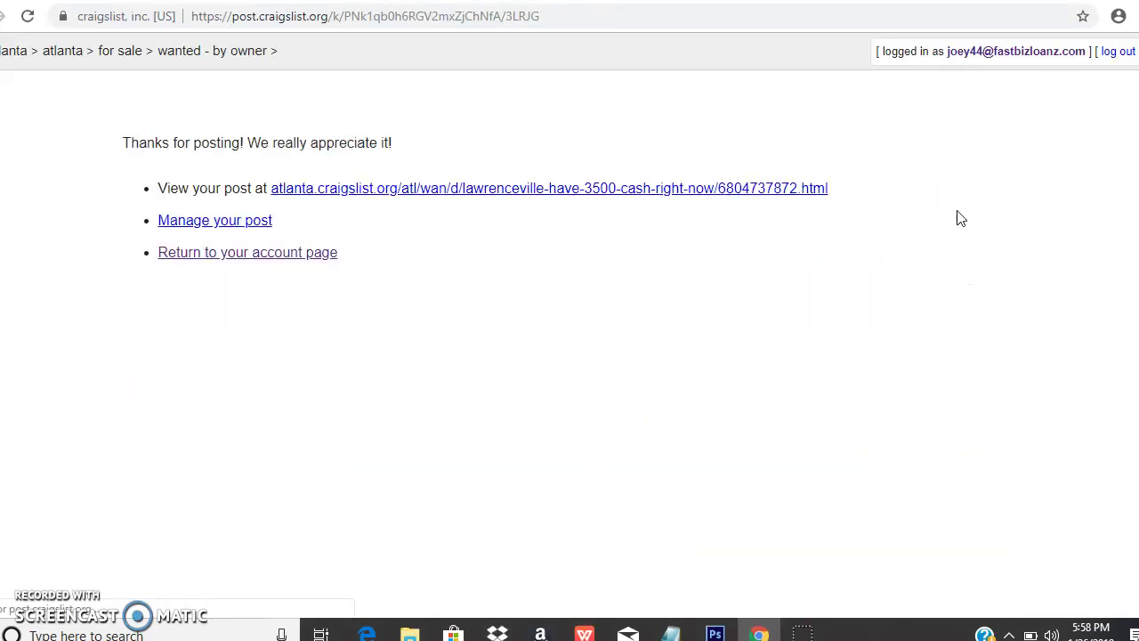
Open the live post of the $3500 cash car ad from the thank-you page
click(583, 189)
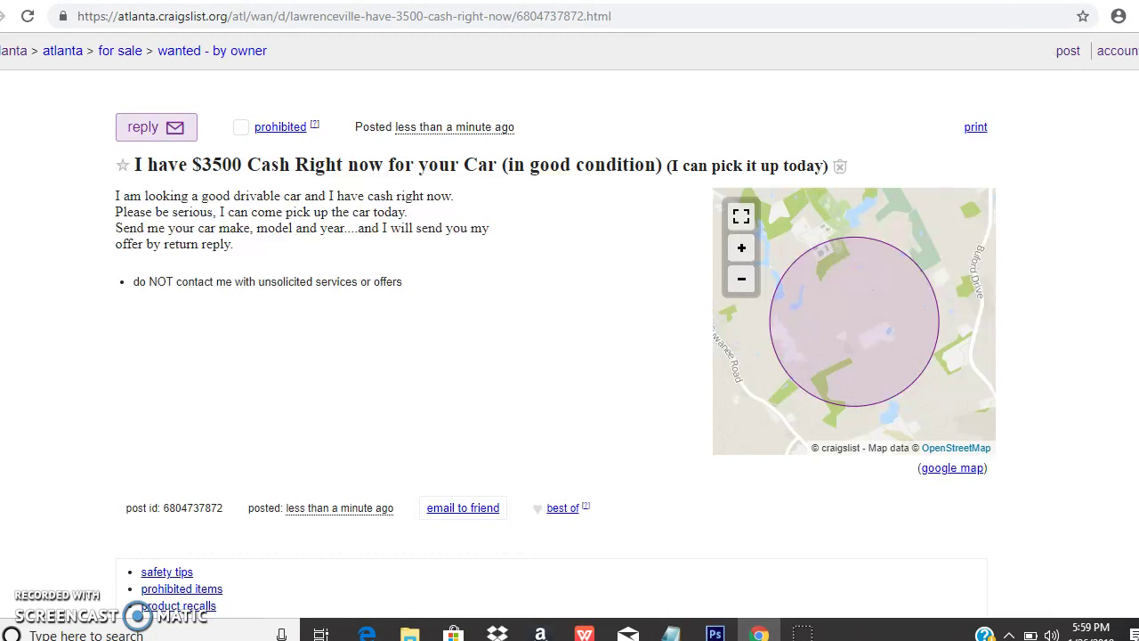
click(1117, 54)
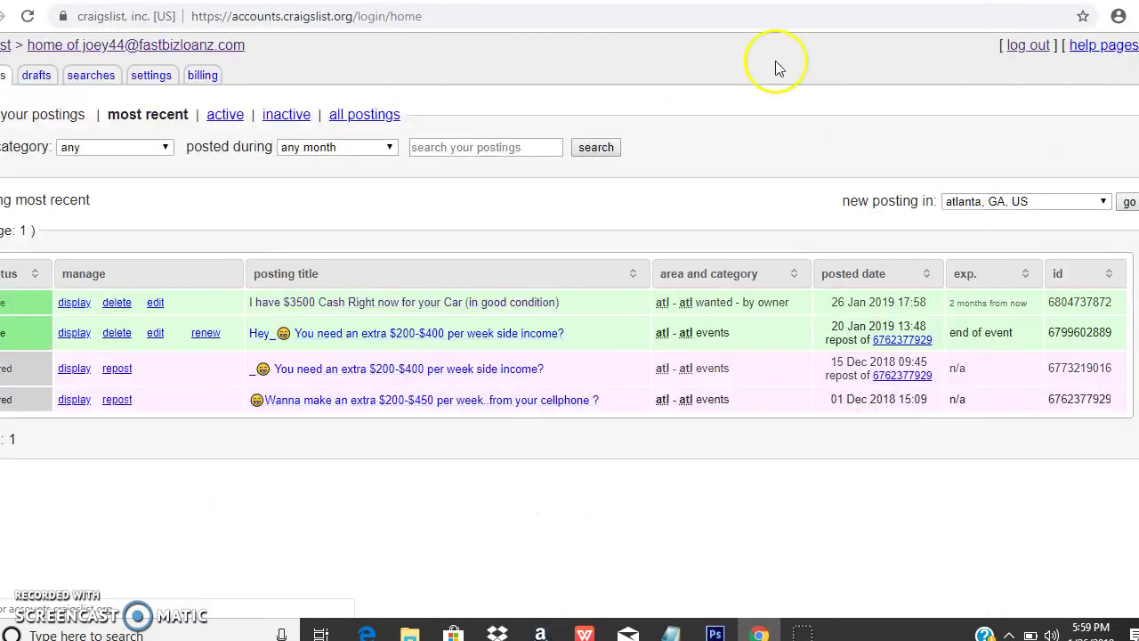
click(472, 307)
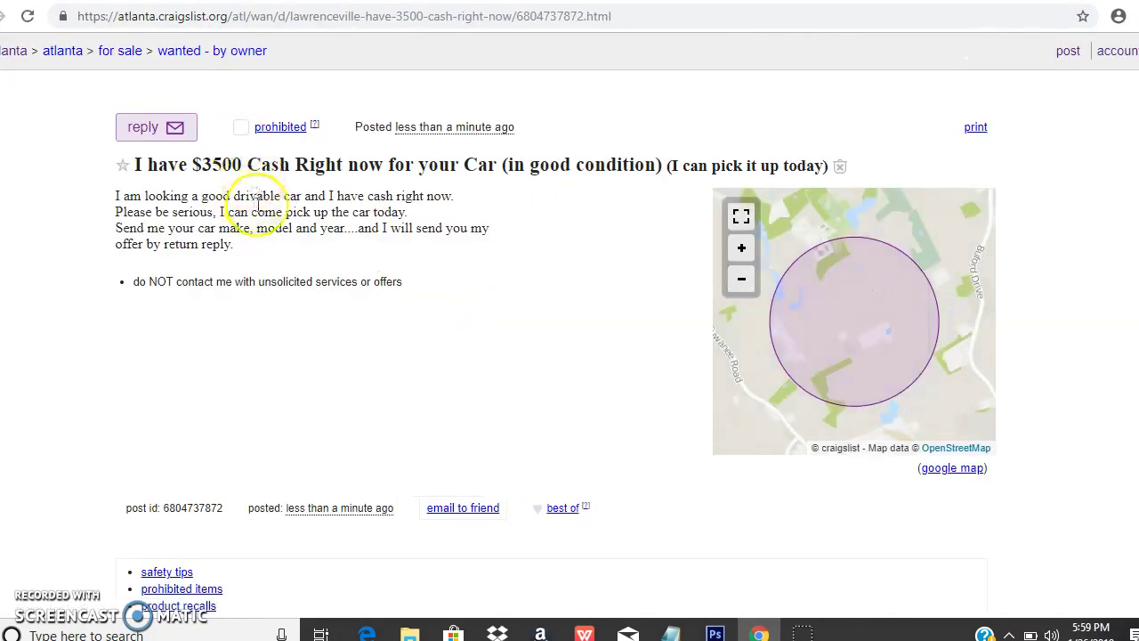